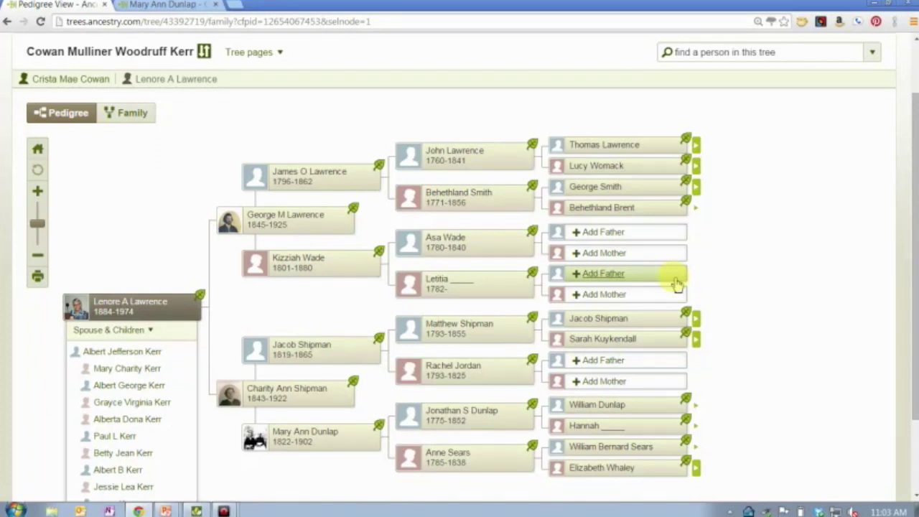
Go to the browser tab for the person page of the woman born 1822 in Henry, Tennessee.
{"action": "mouse_move", "coordinate": [116, 312]}
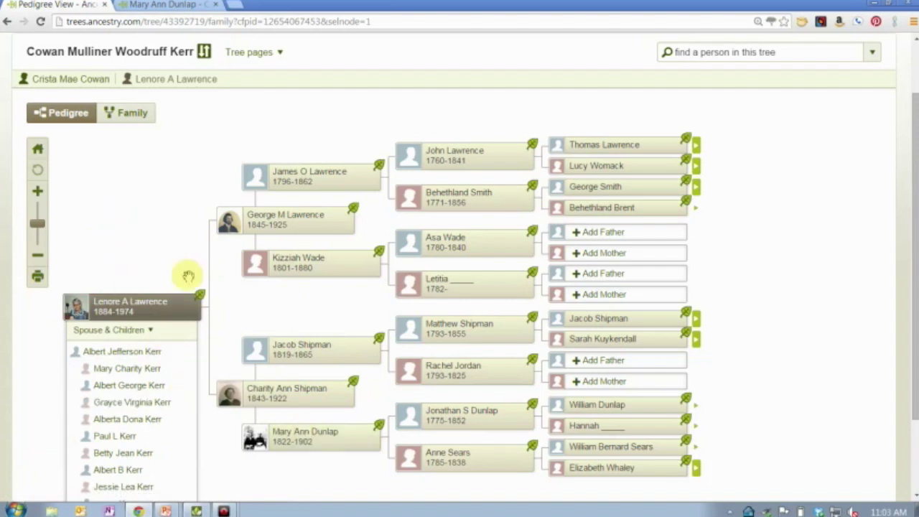
Switch to her person page, zoom in to 150%, and scroll down to her Timeline.
{"action": "left_click", "coordinate": [148, 8]}
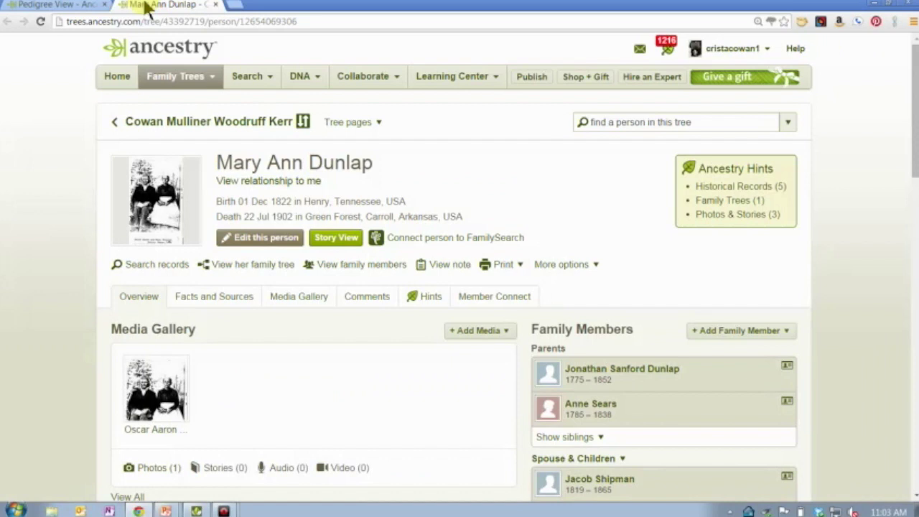
{"action": "key", "text": "ctrl+plus"}
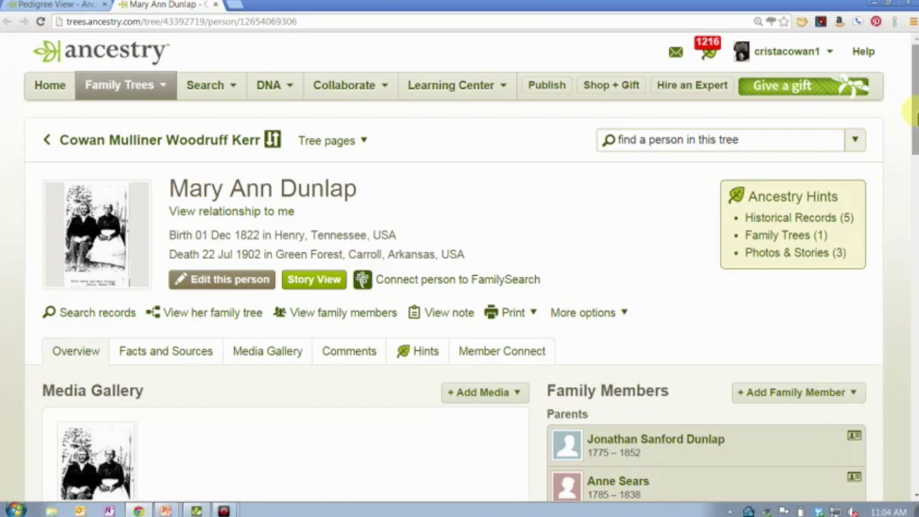
{"action": "left_click_drag", "start_coordinate": [916, 114], "coordinate": [915, 254]}
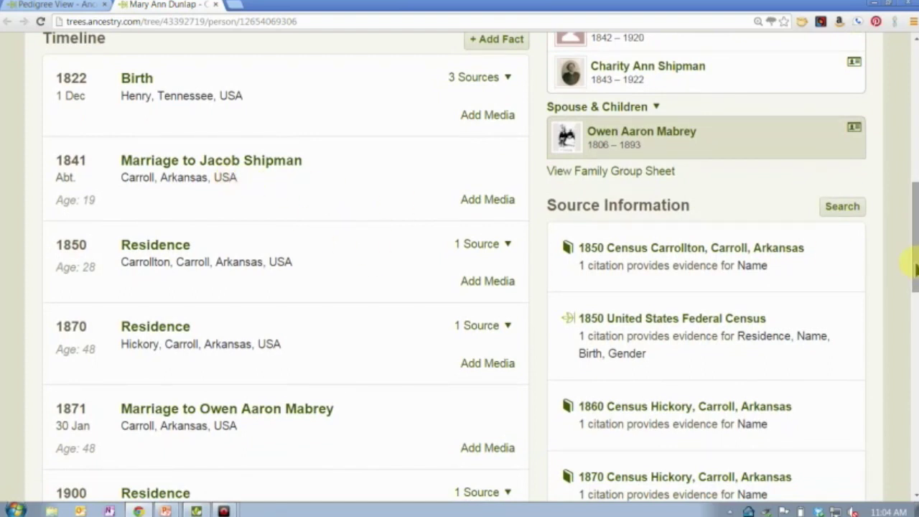
Scroll through her Timeline, then start a new fact with '+ Add Fact'.
{"action": "left_click_drag", "start_coordinate": [916, 267], "coordinate": [916, 273]}
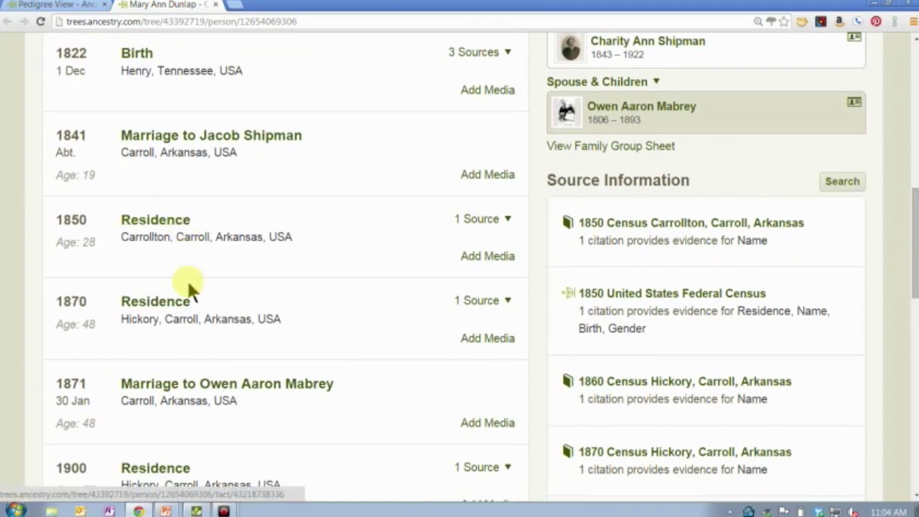
{"action": "mouse_move", "coordinate": [914, 251]}
{"action": "left_mouse_down"}
{"action": "mouse_move", "coordinate": [915, 285]}
{"action": "mouse_move", "coordinate": [913, 237]}
{"action": "left_mouse_up"}
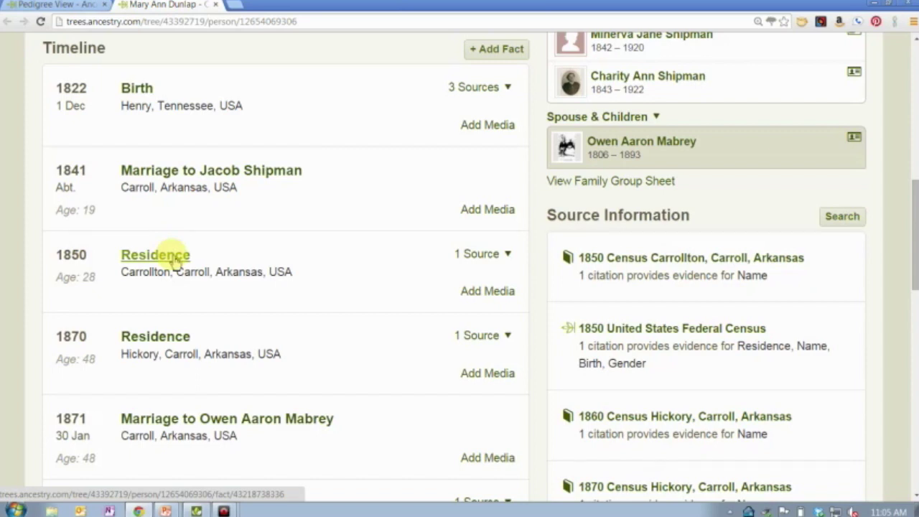
{"action": "left_click_drag", "start_coordinate": [913, 211], "coordinate": [913, 160]}
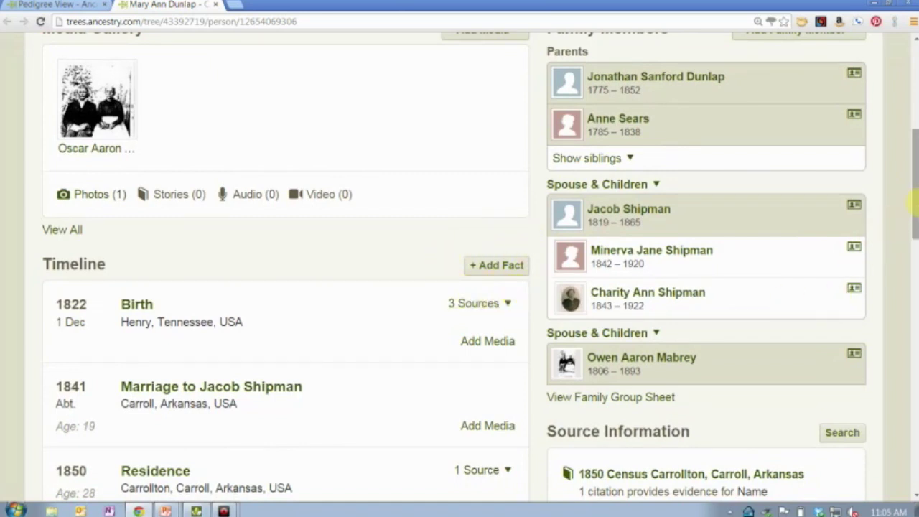
{"action": "left_click_drag", "start_coordinate": [912, 206], "coordinate": [916, 173]}
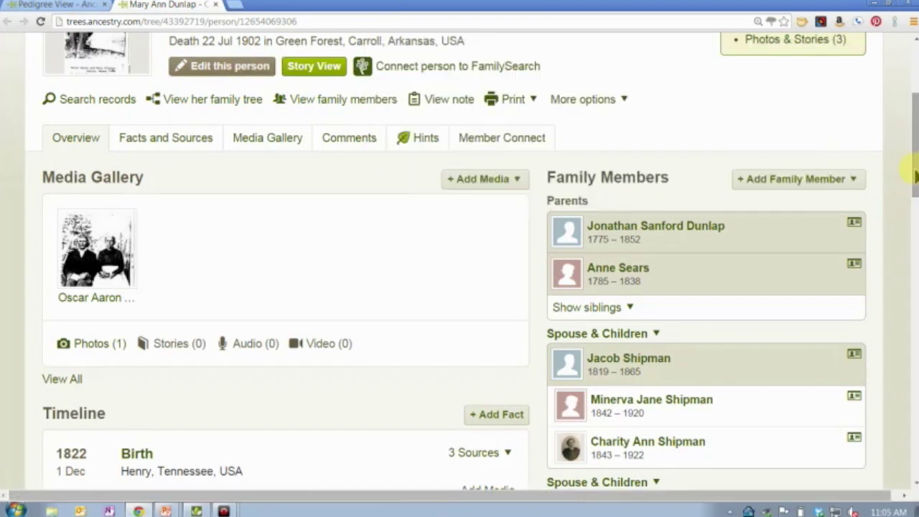
{"action": "left_click_drag", "start_coordinate": [916, 174], "coordinate": [915, 221]}
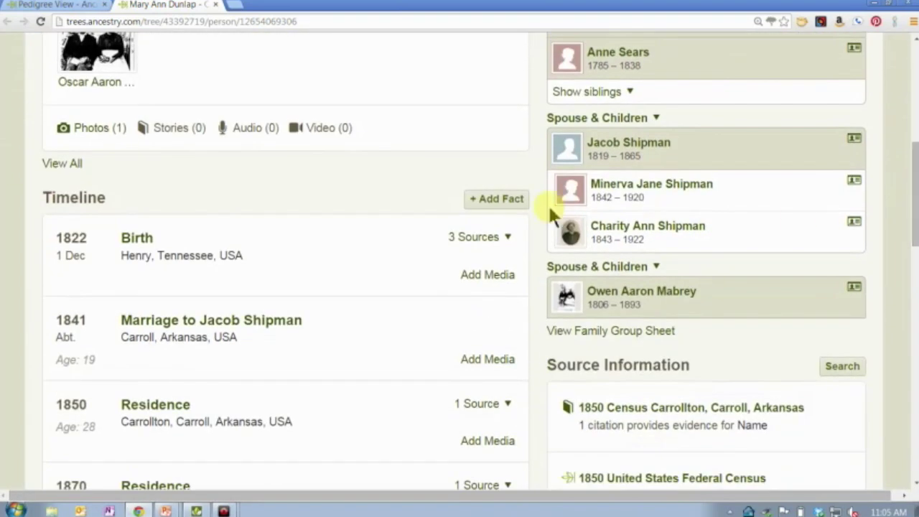
{"action": "left_click", "coordinate": [516, 201]}
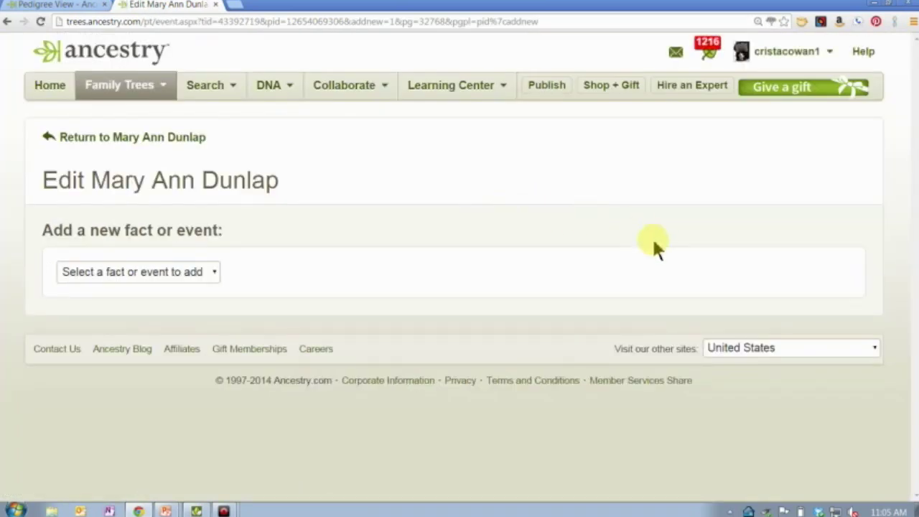
Open the 'Select a fact or event to add' dropdown of fact types, from Birth to Caste.
{"action": "left_click", "coordinate": [215, 278]}
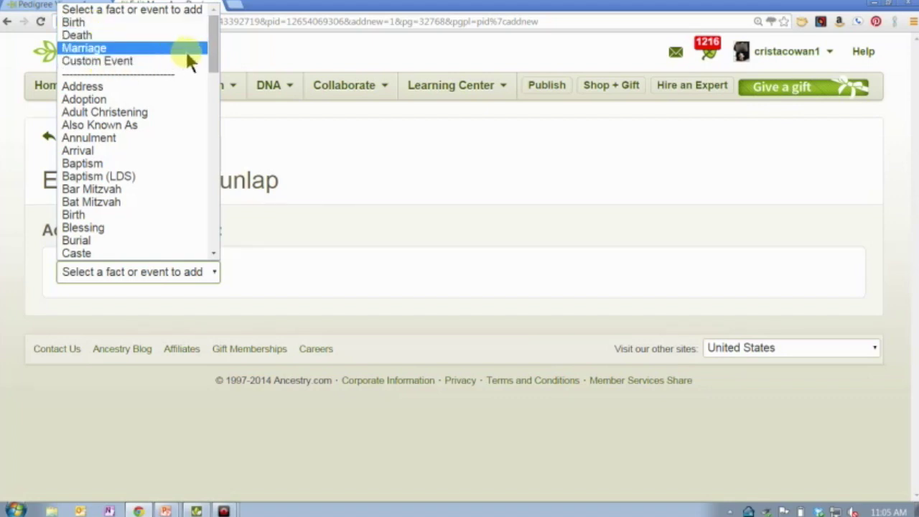
Scroll the fact-type list and pick Marriage as the new fact.
{"action": "left_click_drag", "start_coordinate": [214, 56], "coordinate": [218, 69]}
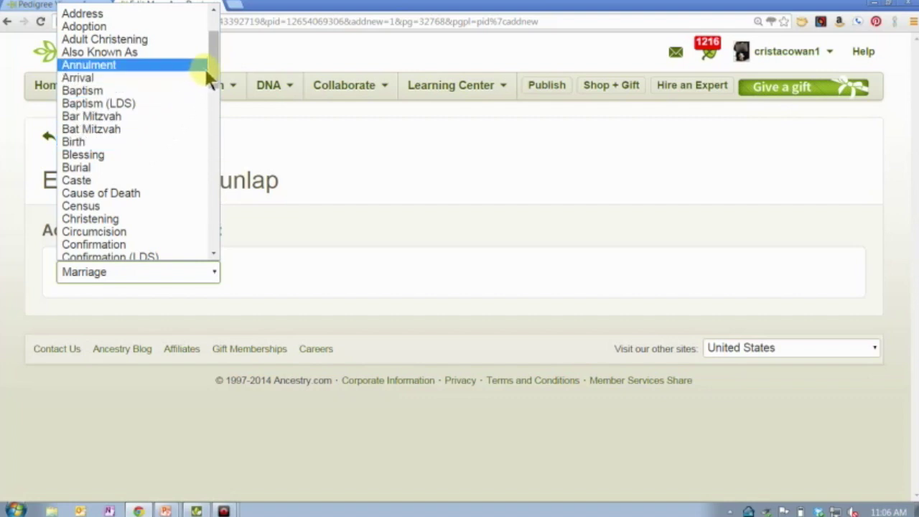
{"action": "scroll", "coordinate": [213, 61], "scroll_direction": "up", "scroll_amount": 2}
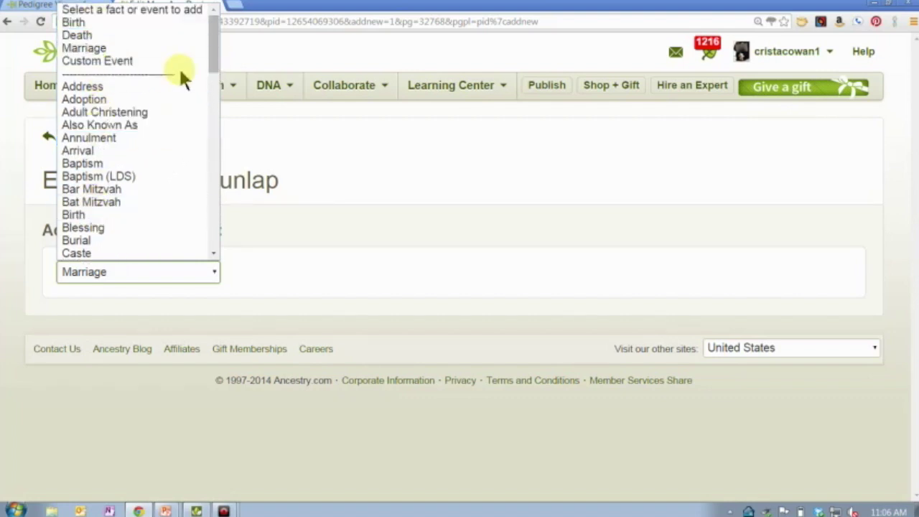
Scroll the fact-type list down to the Divorce and Divorce Filed entries.
{"action": "left_click_drag", "start_coordinate": [216, 55], "coordinate": [214, 84]}
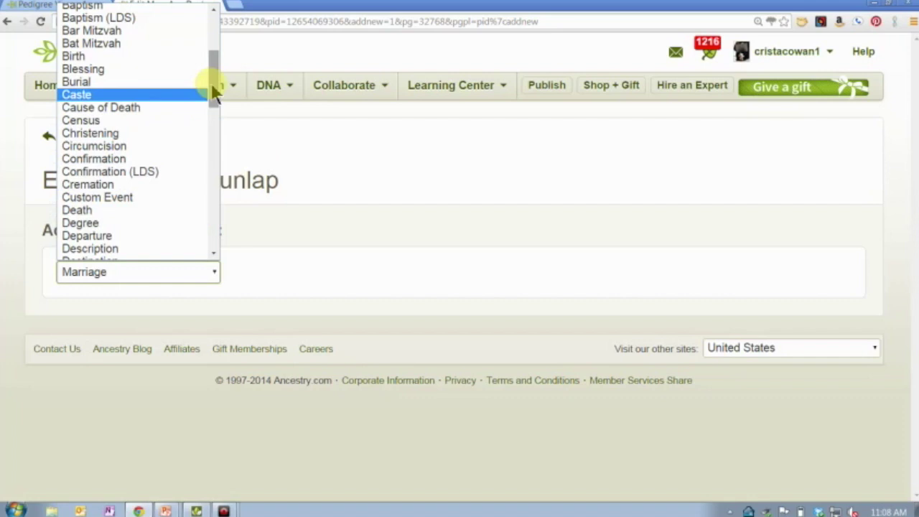
{"action": "left_click_drag", "start_coordinate": [214, 93], "coordinate": [217, 132]}
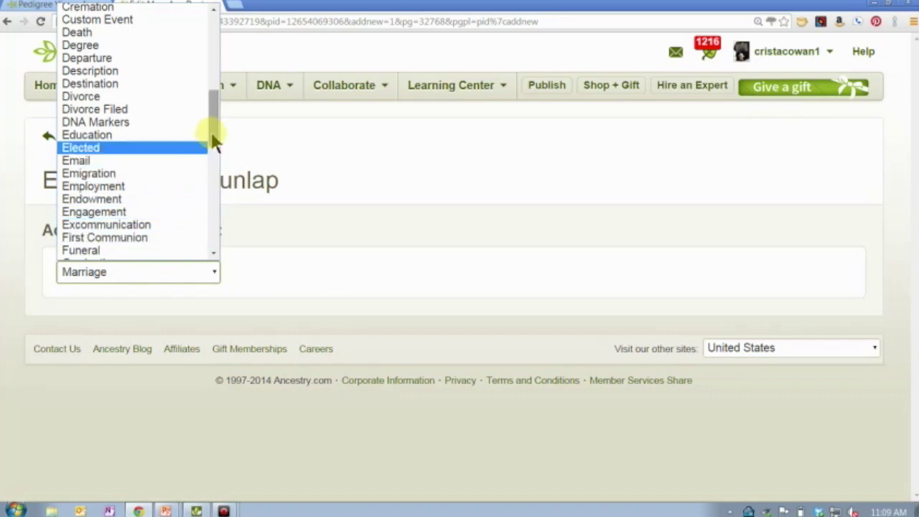
{"action": "left_click_drag", "start_coordinate": [209, 129], "coordinate": [209, 164]}
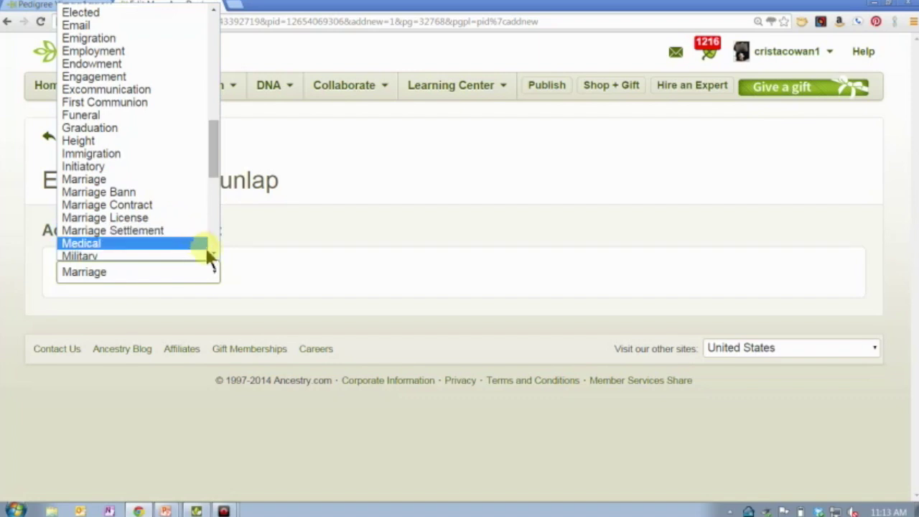
{"action": "left_click_drag", "start_coordinate": [212, 166], "coordinate": [215, 221]}
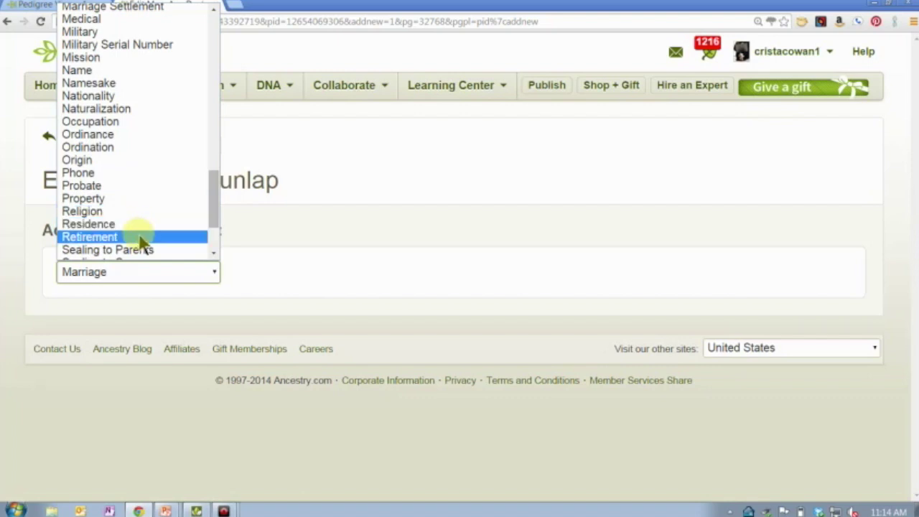
Scroll through the remaining fact types, including Separation and Will.
{"action": "scroll", "coordinate": [211, 216], "scroll_direction": "down", "scroll_amount": 3}
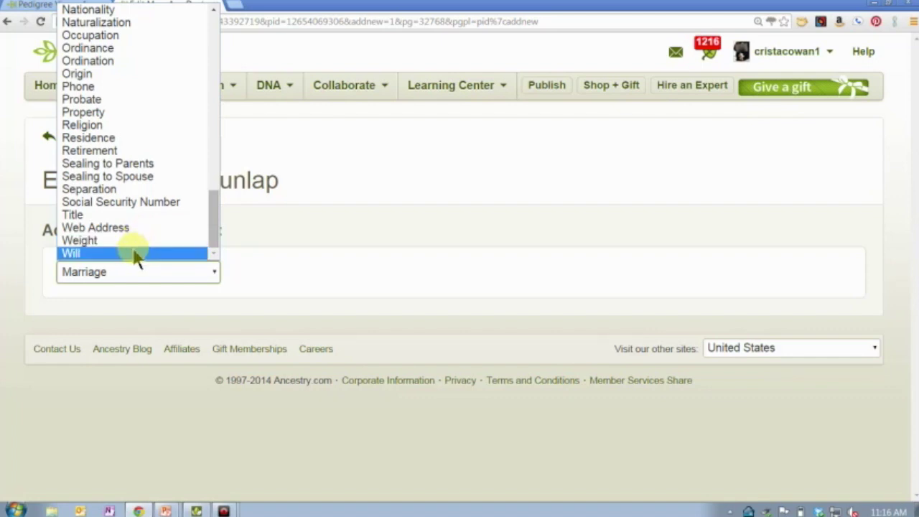
{"action": "left_click_drag", "start_coordinate": [213, 219], "coordinate": [215, 38]}
Close the fact list without choosing, return to her overview, review the Timeline, then switch to Family Tree Maker.
{"action": "left_click", "coordinate": [186, 10]}
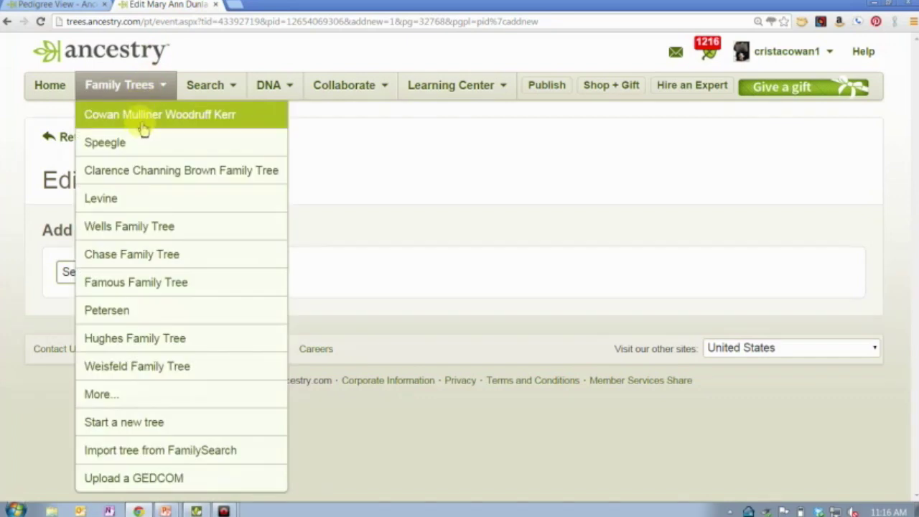
{"action": "left_click", "coordinate": [92, 140]}
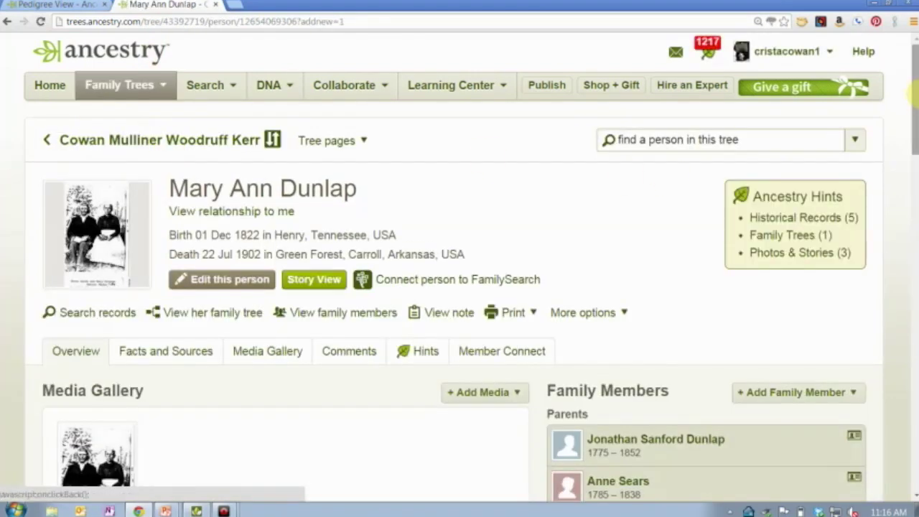
{"action": "left_click_drag", "start_coordinate": [915, 100], "coordinate": [913, 229]}
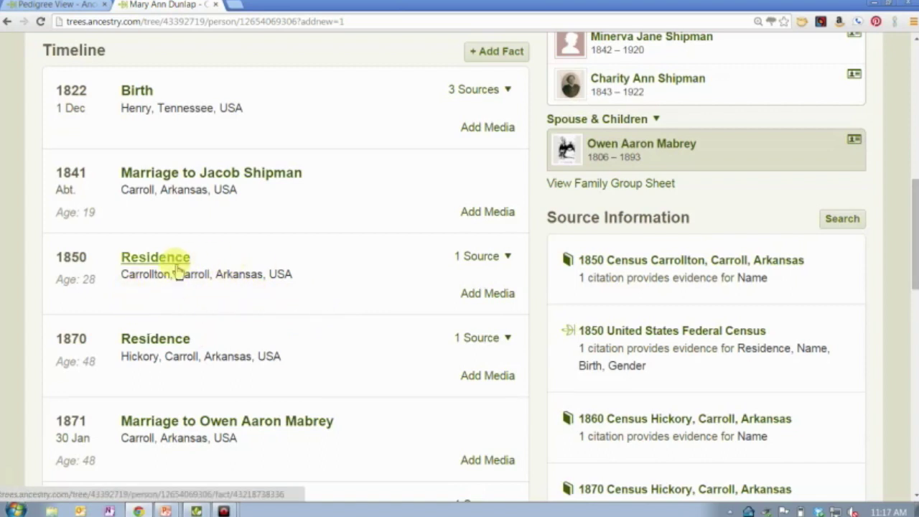
{"action": "scroll", "coordinate": [144, 294], "scroll_direction": "up", "scroll_amount": 5}
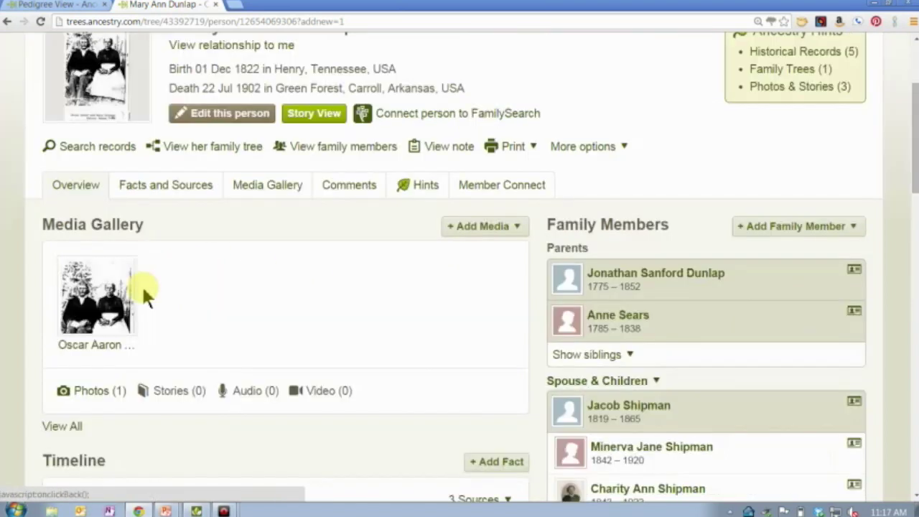
{"action": "scroll", "coordinate": [144, 291], "scroll_direction": "up", "scroll_amount": 2}
{"action": "key", "text": "alt+Tab"}
{"action": "key", "text": "alt+Tab"}
{"action": "key", "text": "alt+Tab"}
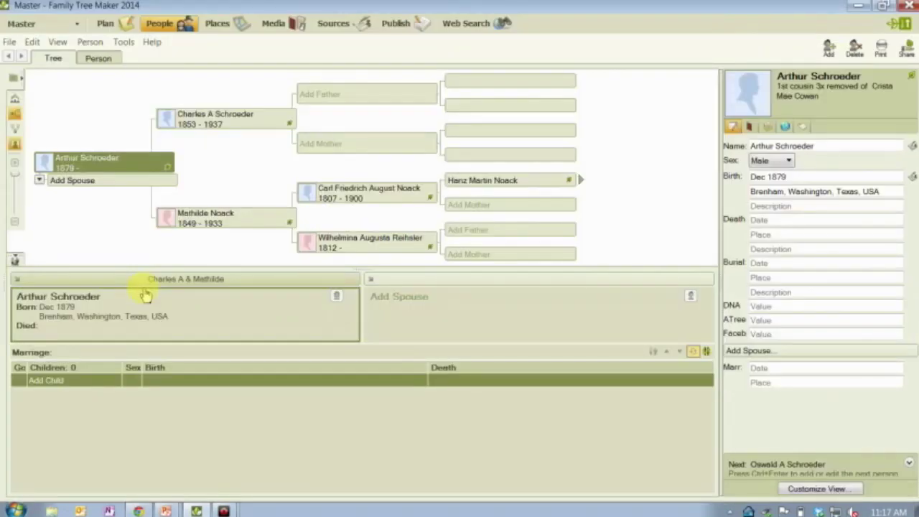
Open Edit > Manage Facts and enlarge and reposition the dialog to show more fact rows.
{"action": "left_click", "coordinate": [9, 43]}
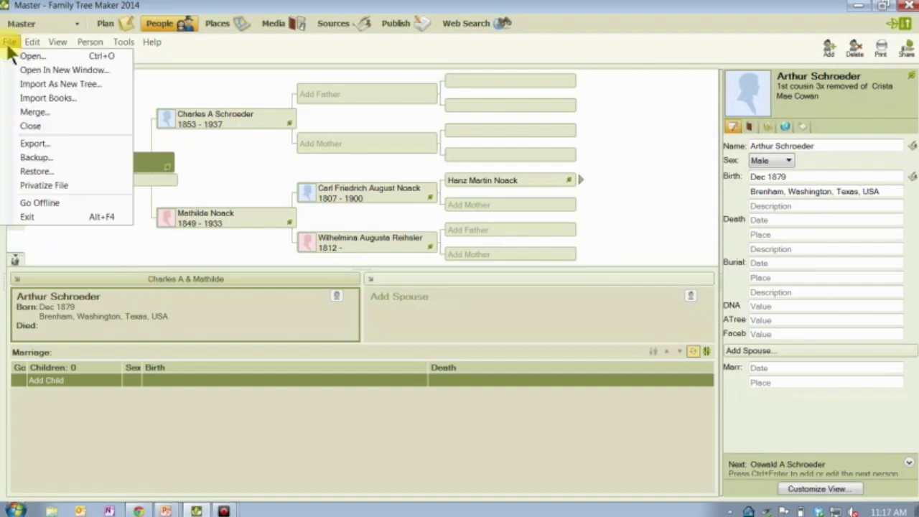
{"action": "mouse_move", "coordinate": [31, 45]}
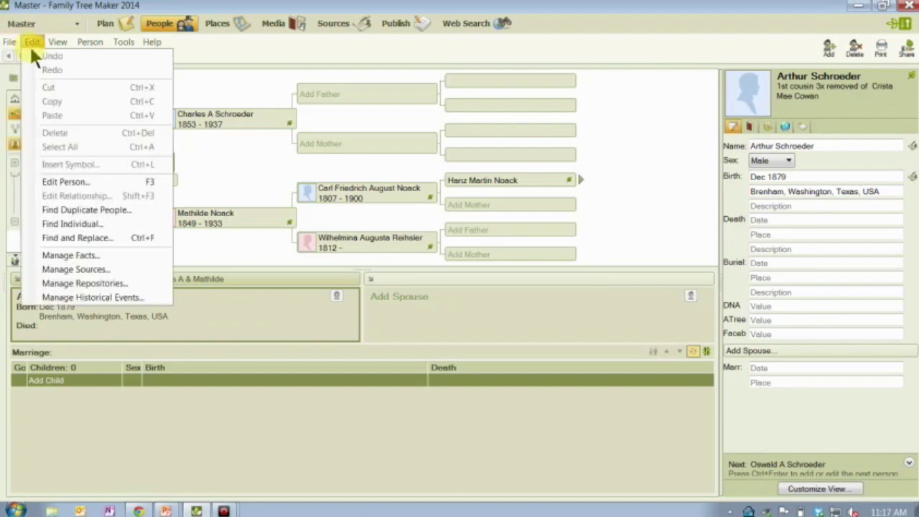
{"action": "left_click", "coordinate": [64, 258]}
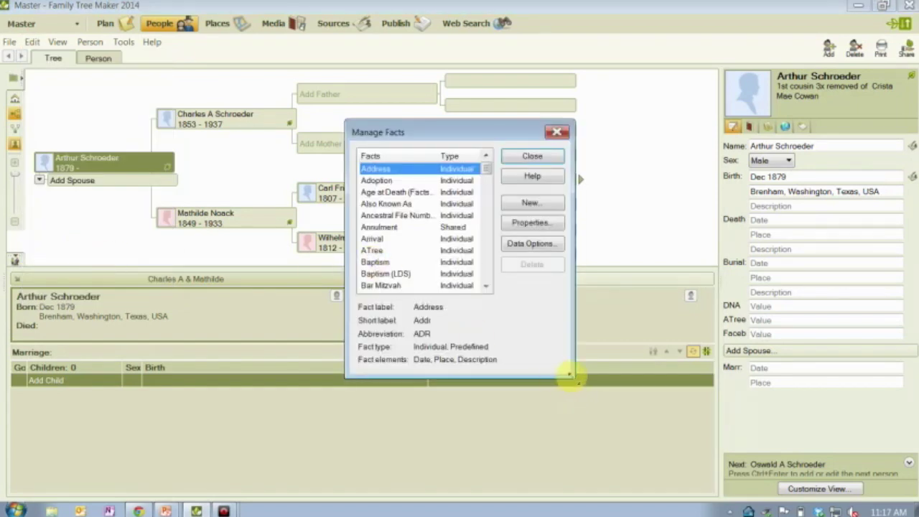
{"action": "left_click_drag", "start_coordinate": [572, 373], "coordinate": [639, 434]}
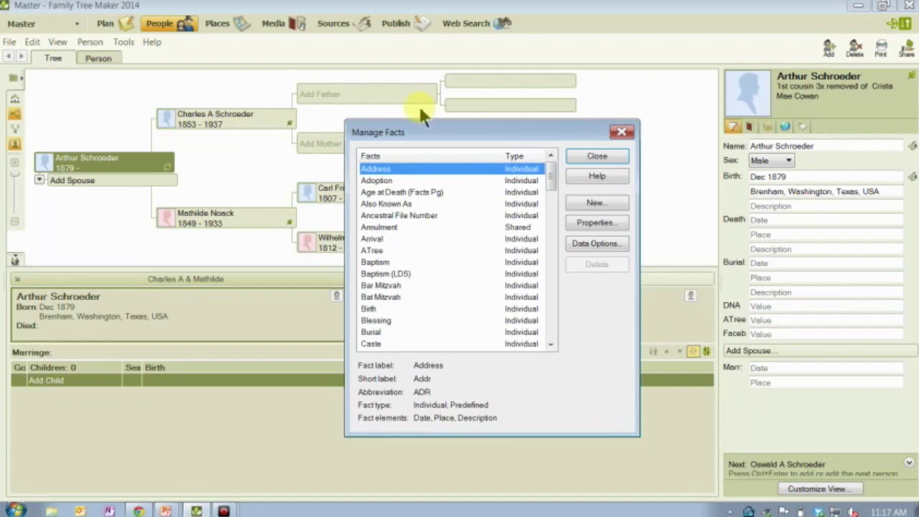
{"action": "left_click_drag", "start_coordinate": [426, 132], "coordinate": [361, 61]}
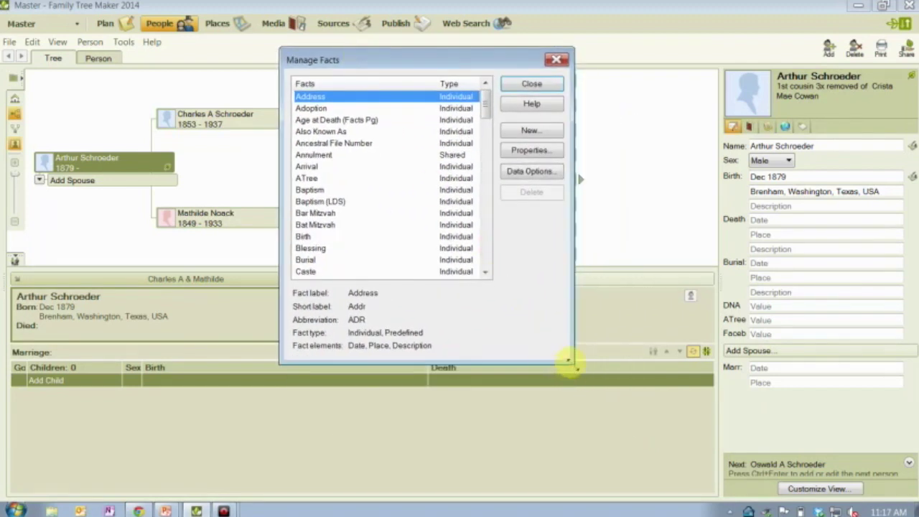
{"action": "left_click_drag", "start_coordinate": [573, 364], "coordinate": [595, 430]}
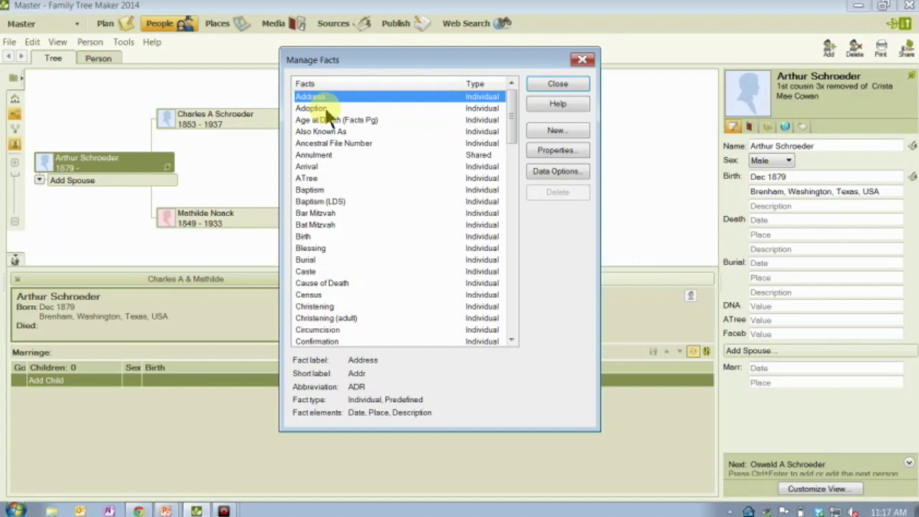
Select ATree to see its Individual type, ATr abbreviation and Description element.
{"action": "left_click", "coordinate": [317, 178]}
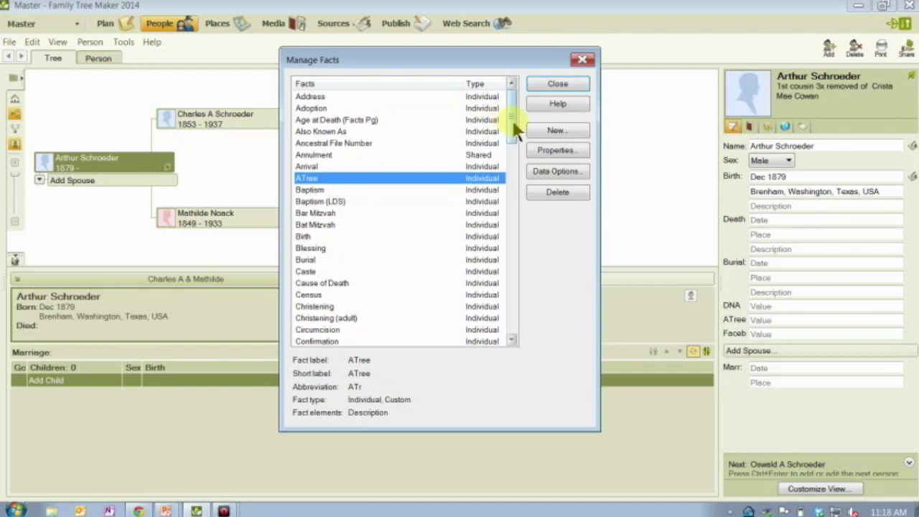
Compare the Currently Spouses, Divorce and Divorce Filed shared facts in the Manage Facts list.
{"action": "left_click_drag", "start_coordinate": [511, 120], "coordinate": [505, 153]}
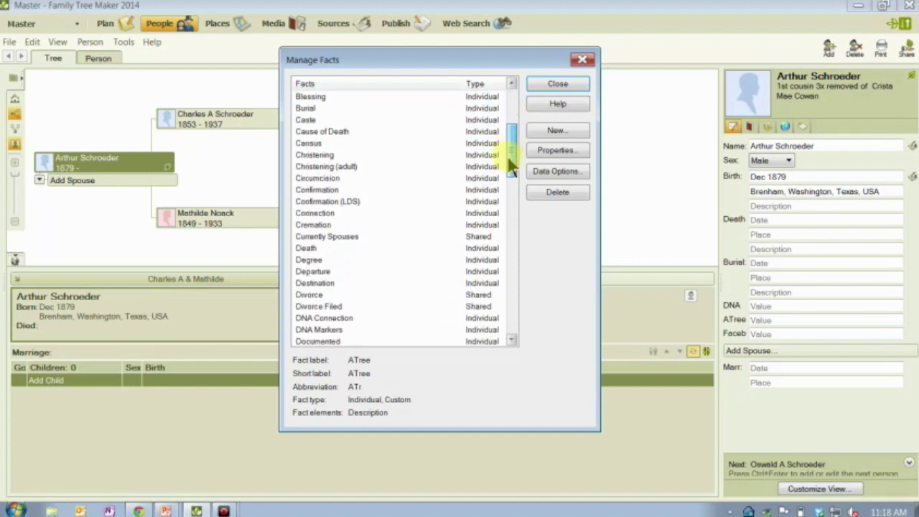
{"action": "left_click", "coordinate": [306, 236]}
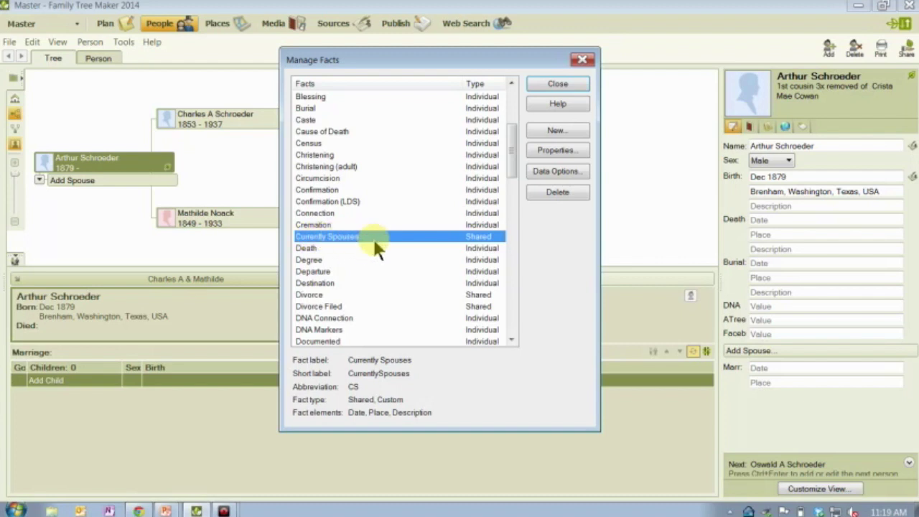
{"action": "left_click", "coordinate": [328, 295]}
{"action": "left_click", "coordinate": [326, 307]}
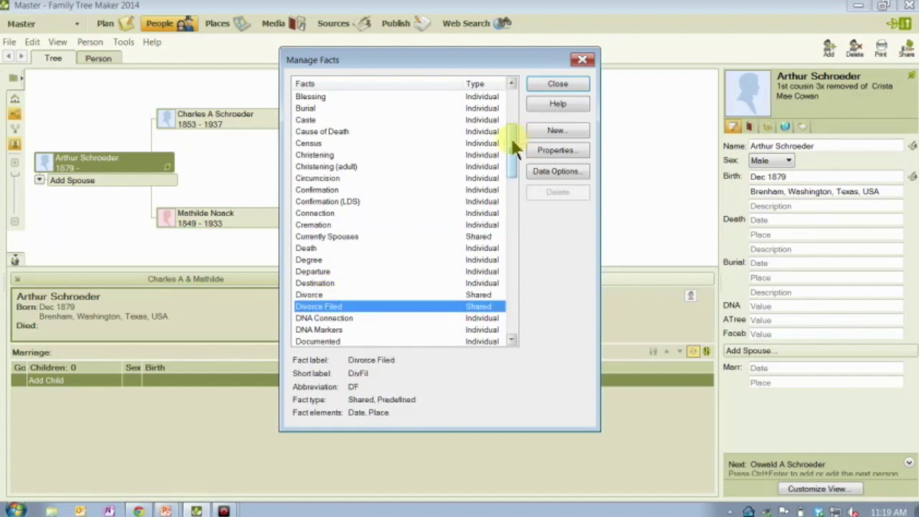
Compare the custom DNA Connection fact with the predefined DNA Markers fact.
{"action": "left_click_drag", "start_coordinate": [510, 136], "coordinate": [514, 179]}
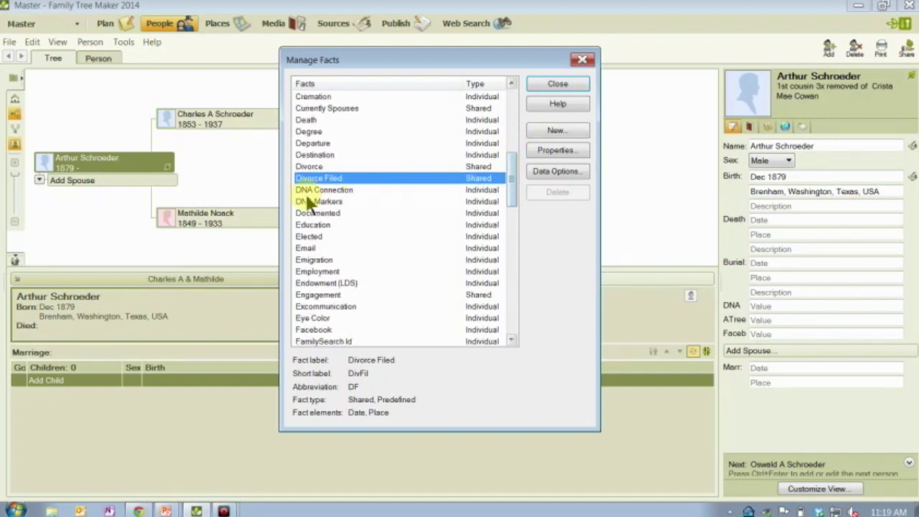
{"action": "left_click", "coordinate": [309, 193]}
{"action": "left_click", "coordinate": [315, 203]}
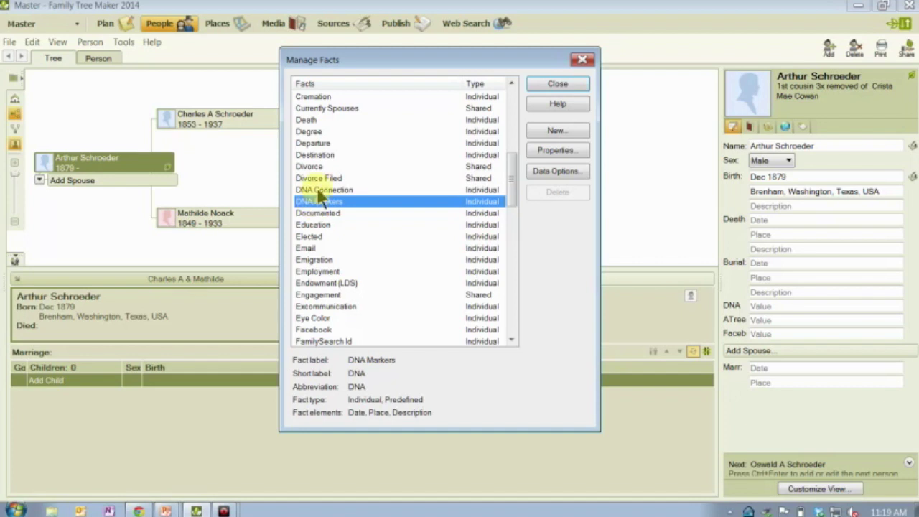
{"action": "left_click", "coordinate": [319, 191]}
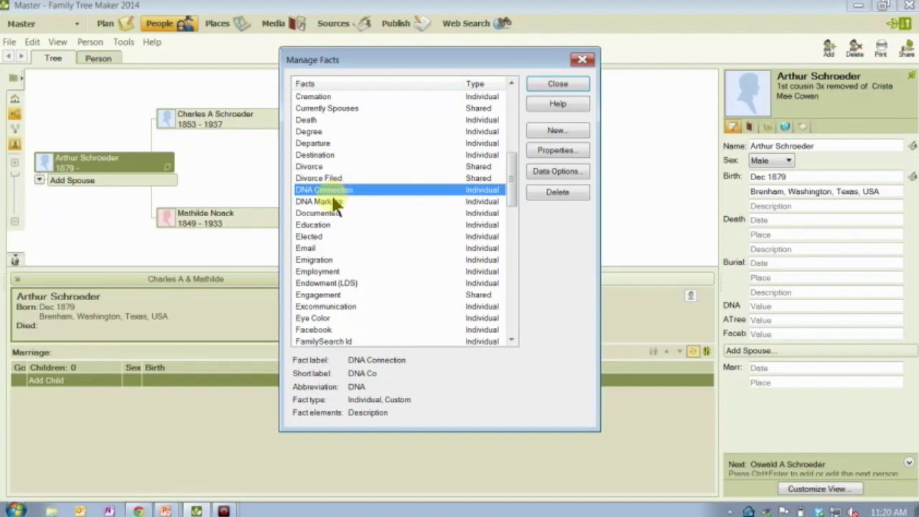
View the Documented fact: custom Individual fact, abbreviated Doc, with Date and Place.
{"action": "left_click", "coordinate": [321, 214]}
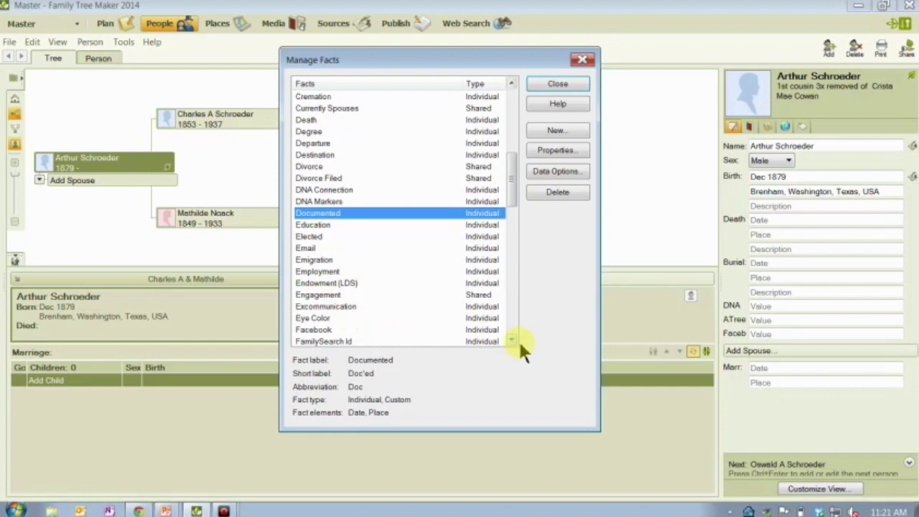
{"action": "left_click", "coordinate": [510, 340]}
{"action": "left_click", "coordinate": [512, 342]}
{"action": "left_click", "coordinate": [311, 225]}
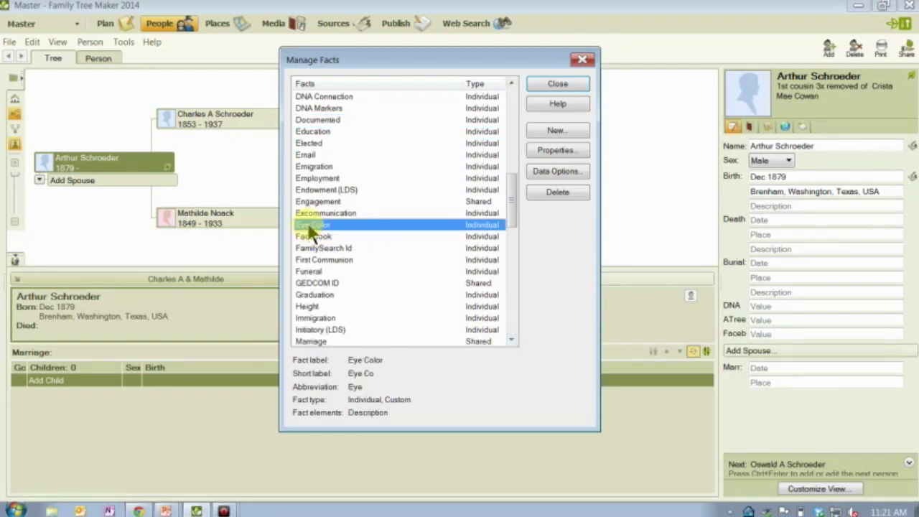
{"action": "left_click", "coordinate": [317, 236]}
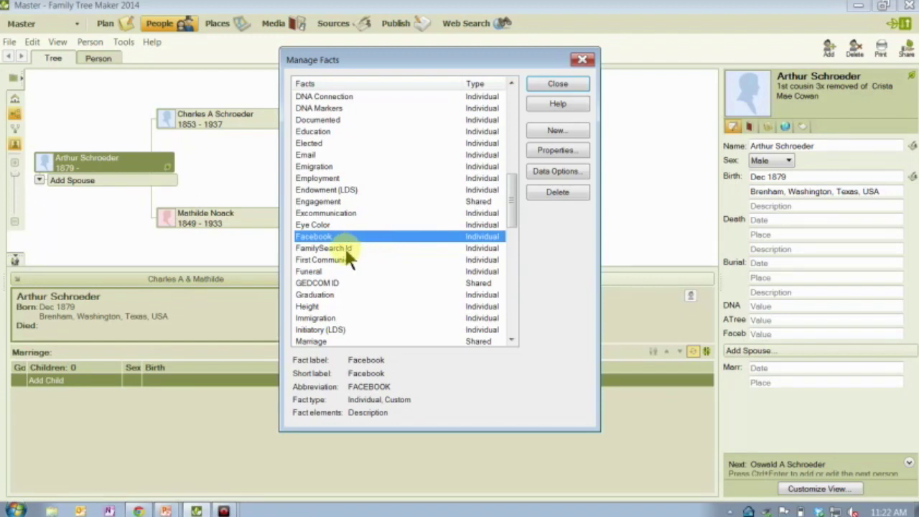
{"action": "left_click", "coordinate": [345, 248]}
{"action": "left_click", "coordinate": [335, 283]}
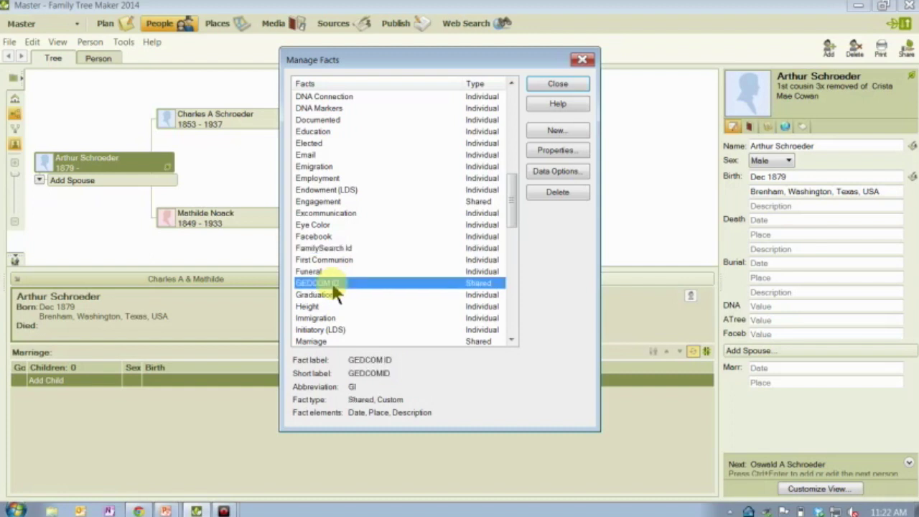
{"action": "left_click", "coordinate": [510, 339]}
{"action": "left_click", "coordinate": [510, 338]}
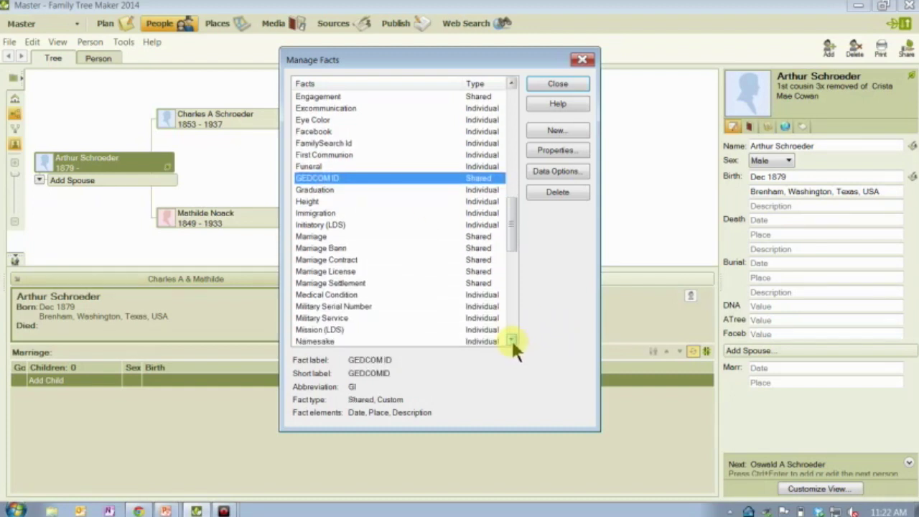
{"action": "left_click", "coordinate": [510, 338]}
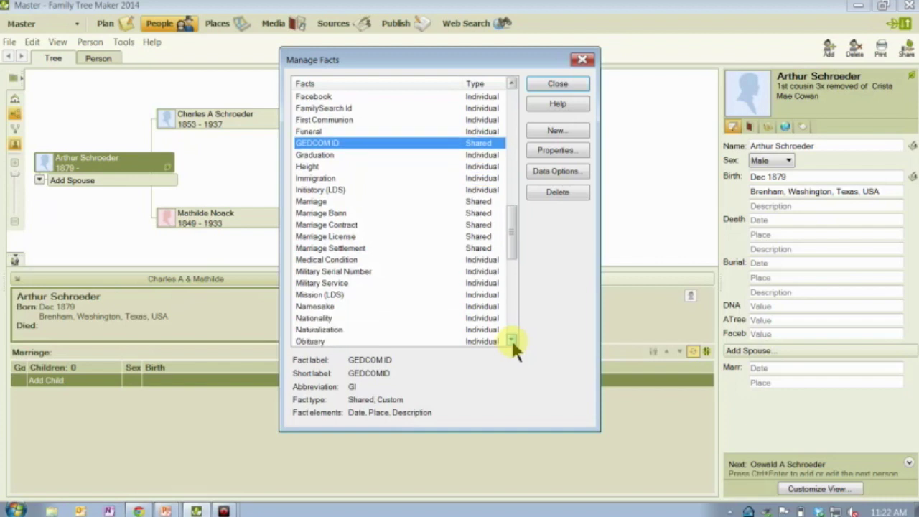
{"action": "left_click", "coordinate": [510, 338]}
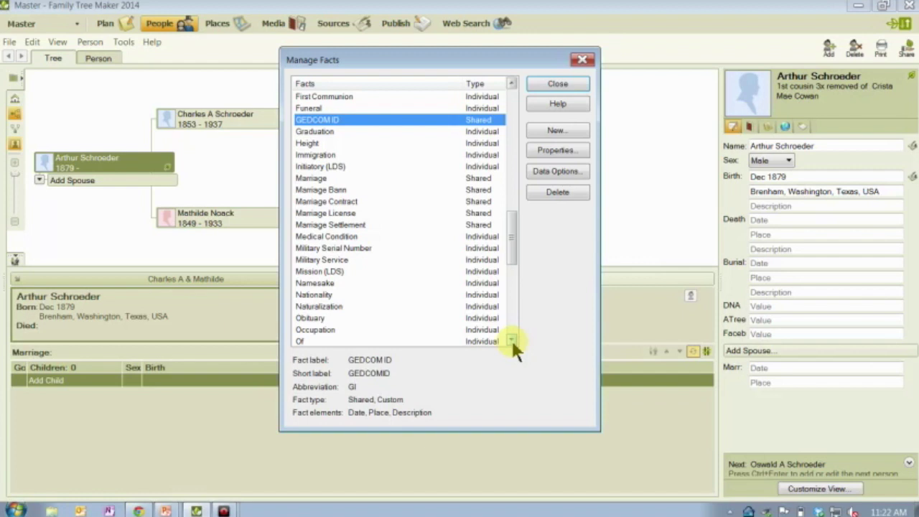
{"action": "left_click", "coordinate": [340, 242]}
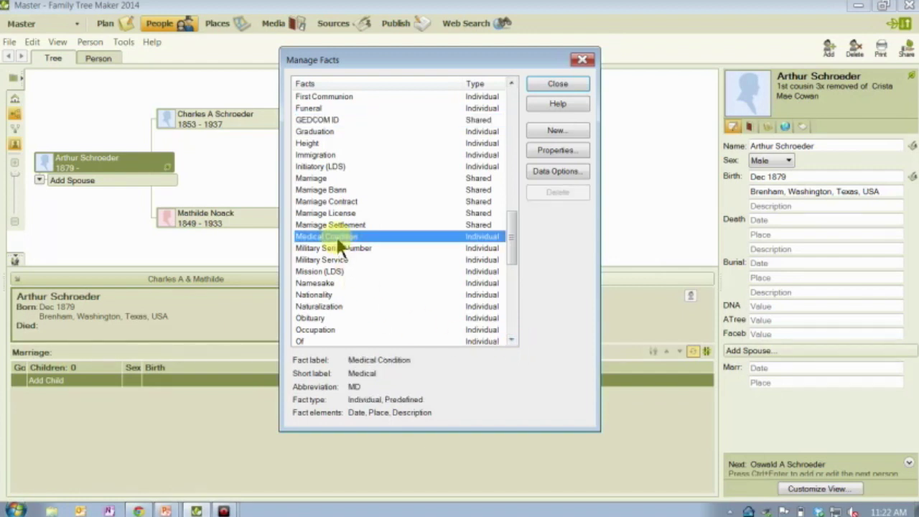
{"action": "left_click", "coordinate": [310, 318]}
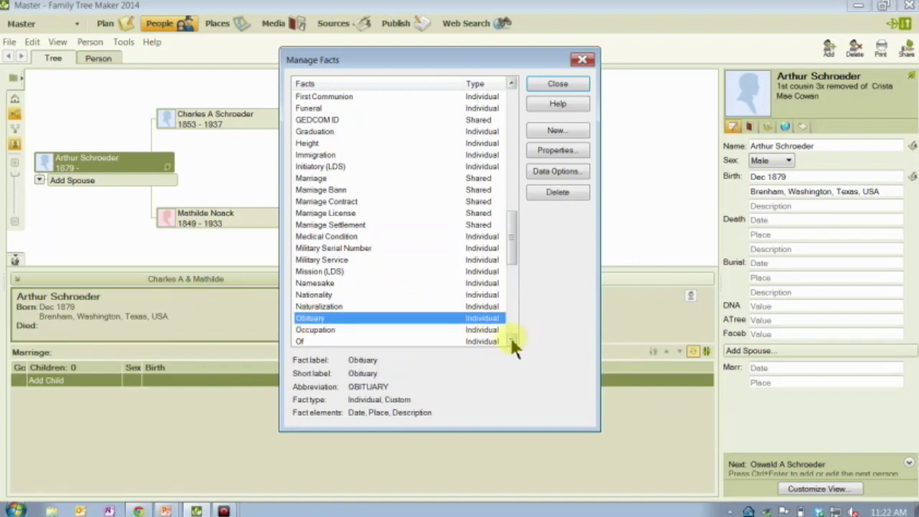
{"action": "left_click", "coordinate": [512, 340]}
{"action": "left_click_drag", "start_coordinate": [512, 340], "coordinate": [512, 340]}
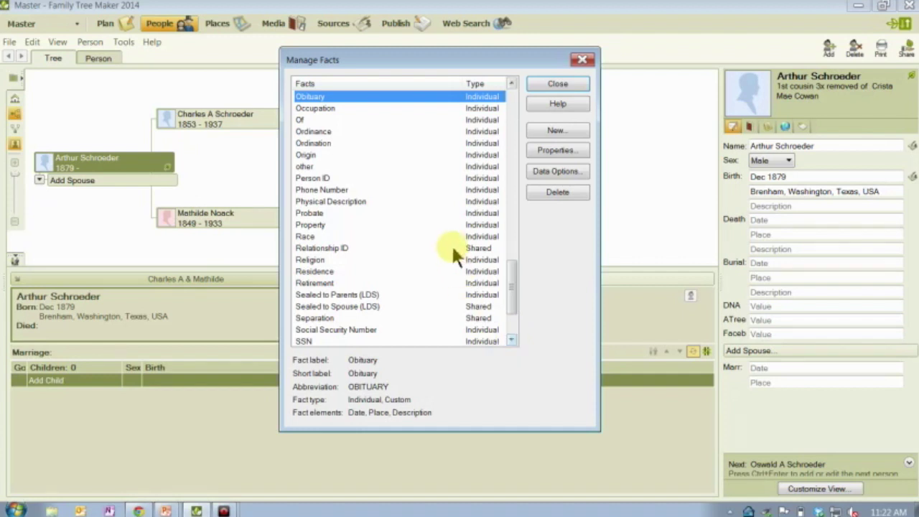
{"action": "left_click", "coordinate": [324, 224]}
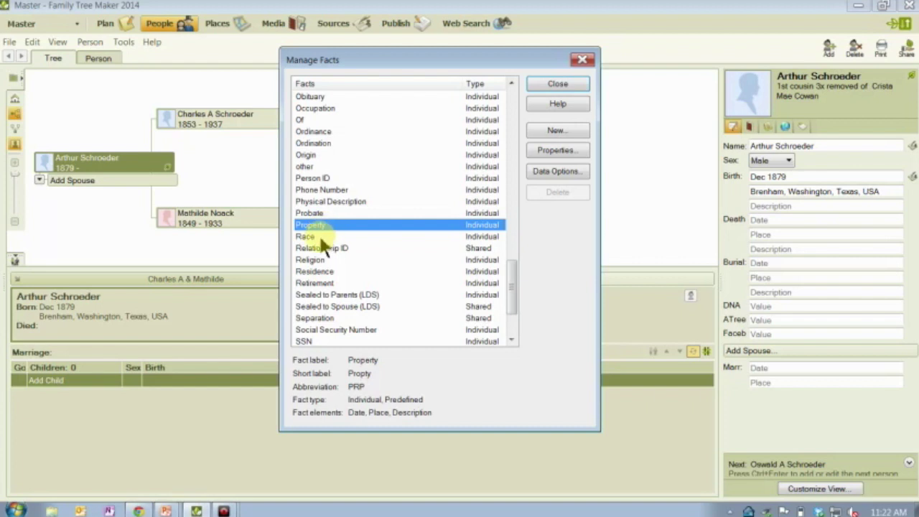
{"action": "left_click", "coordinate": [316, 236]}
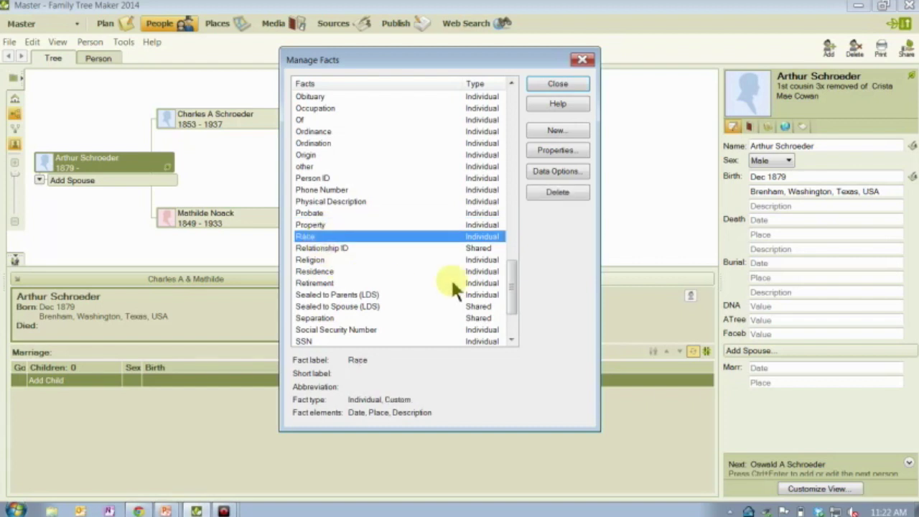
{"action": "left_click_drag", "start_coordinate": [510, 272], "coordinate": [512, 307]}
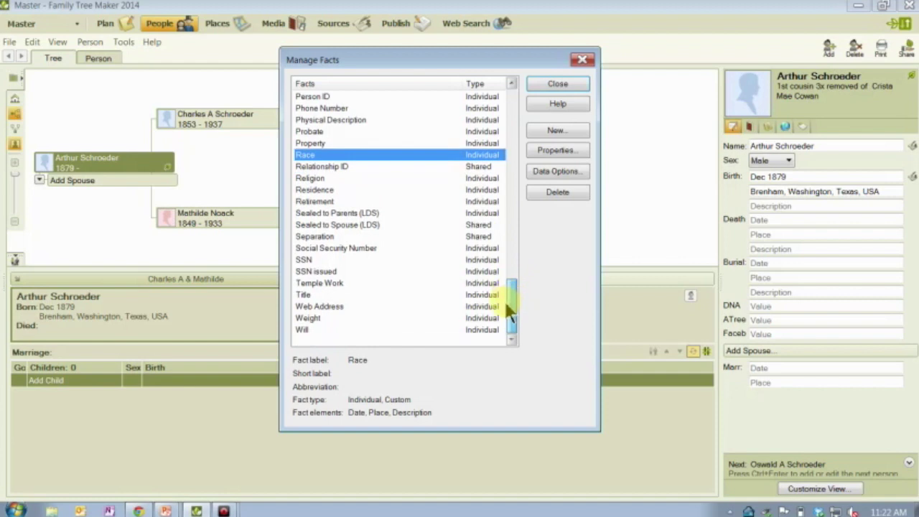
{"action": "left_click", "coordinate": [341, 202]}
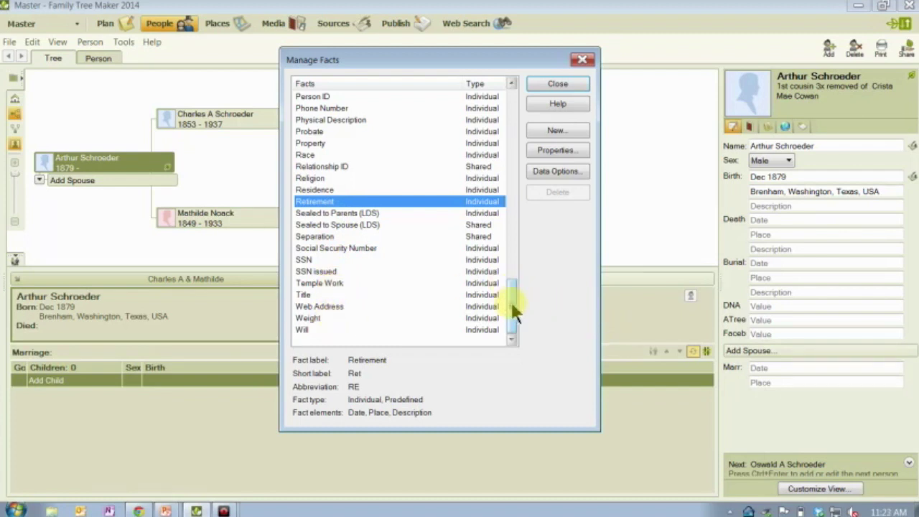
{"action": "left_click_drag", "start_coordinate": [511, 305], "coordinate": [509, 99]}
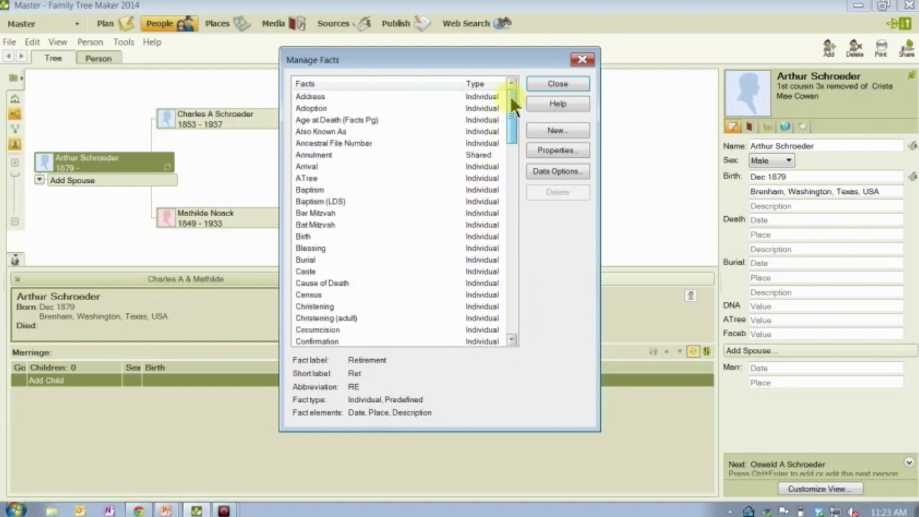
Open Add Custom Fact, cancel it, and reopen an empty Add Custom Fact form.
{"action": "left_click", "coordinate": [555, 130]}
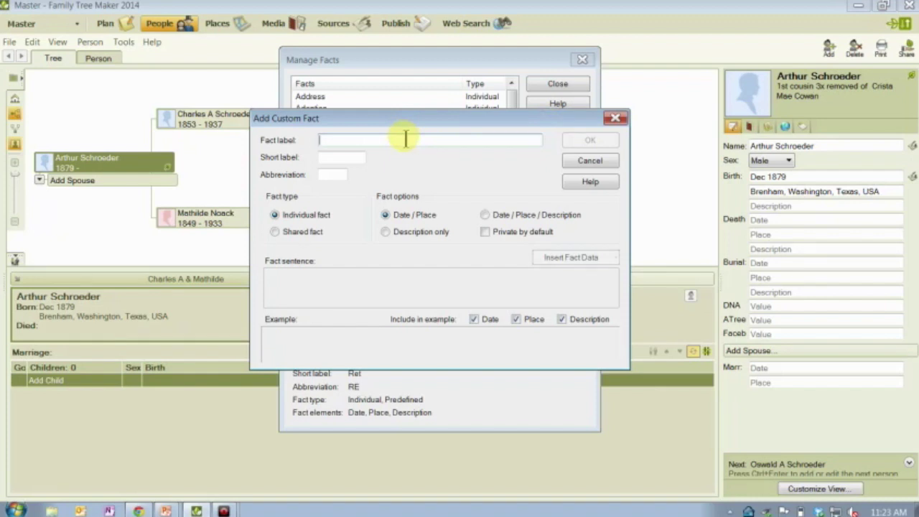
{"action": "left_click", "coordinate": [603, 156]}
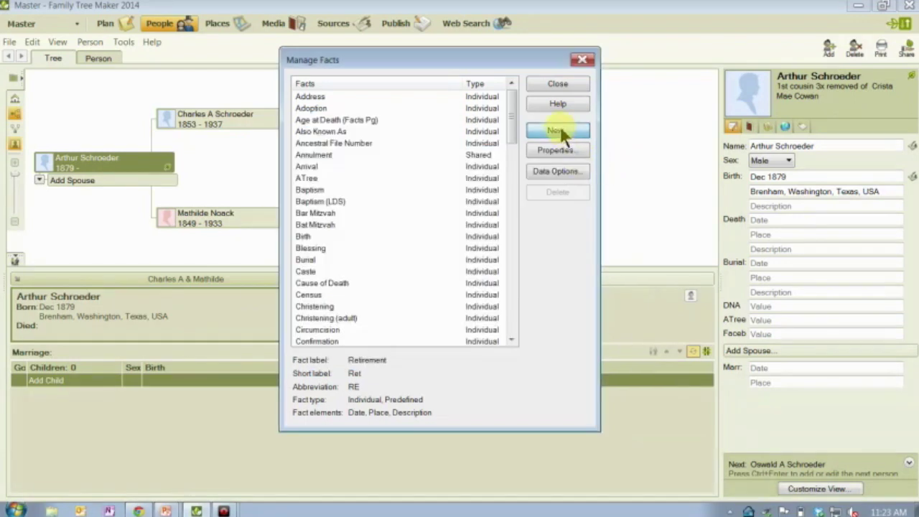
{"action": "left_click", "coordinate": [558, 123]}
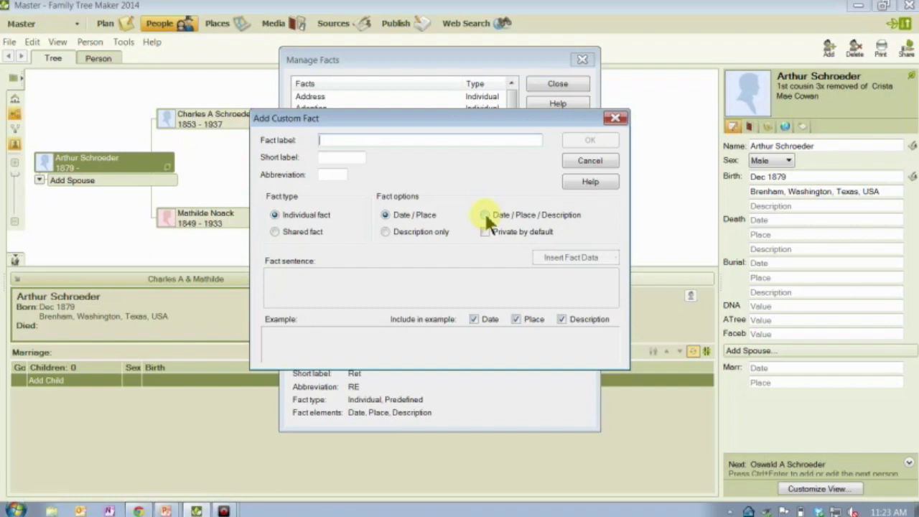
Try the Description only format, then cancel without adding a custom fact.
{"action": "left_click", "coordinate": [385, 232]}
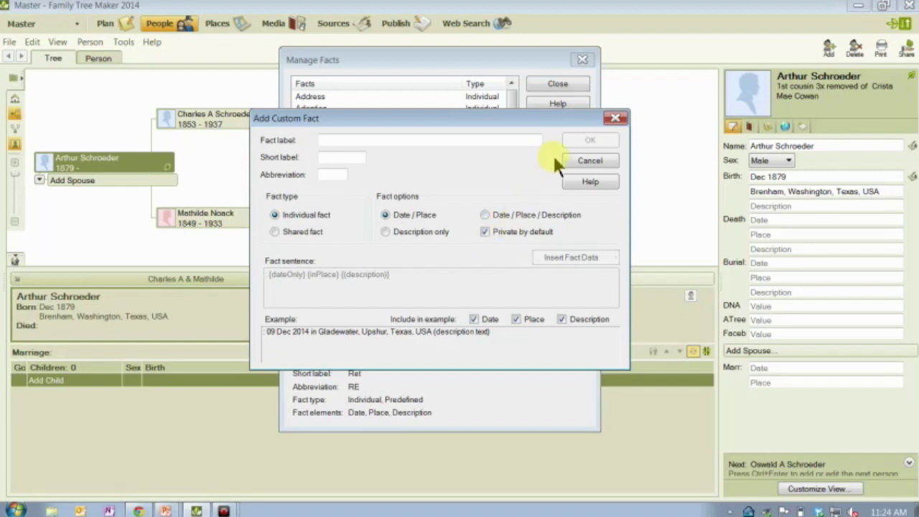
{"action": "left_click", "coordinate": [572, 161]}
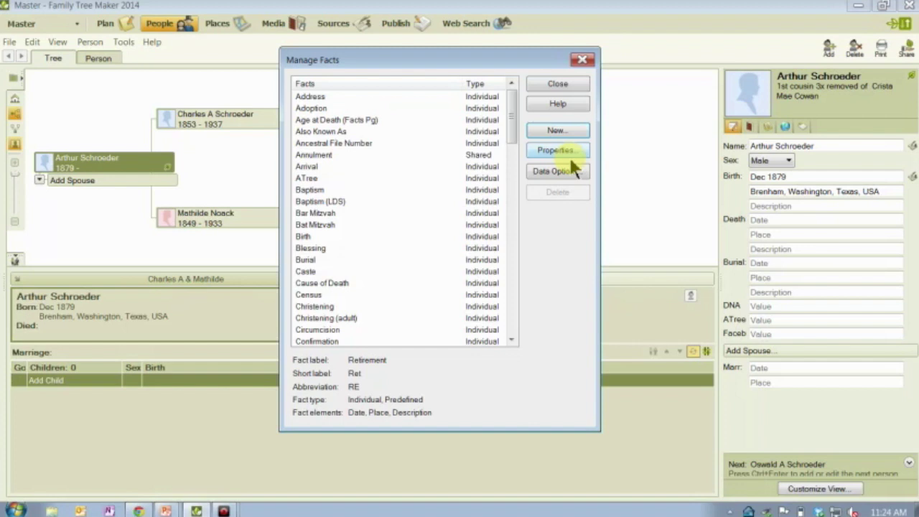
Close Manage Facts, show the Index panel beside the tree, and widen its name column.
{"action": "left_click", "coordinate": [553, 88]}
{"action": "key", "text": "alt+Tab"}
{"action": "key", "text": "alt+Tab"}
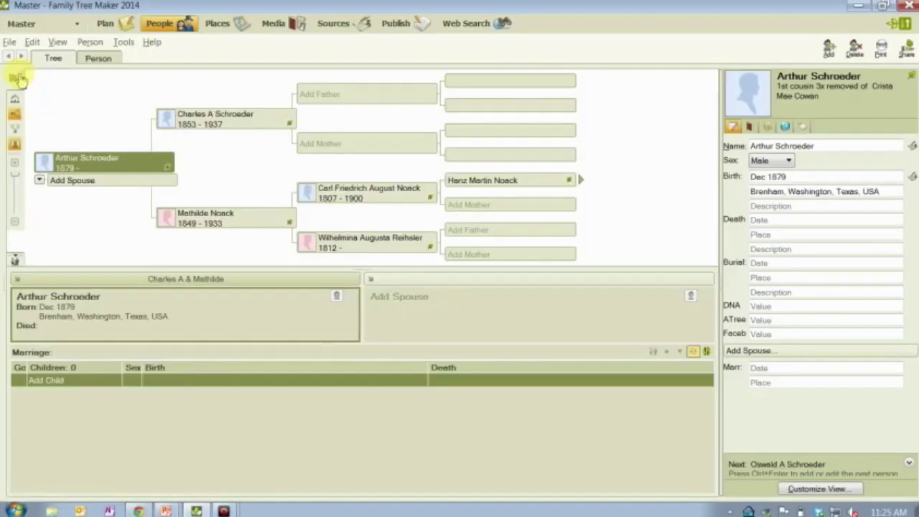
{"action": "left_click", "coordinate": [14, 77]}
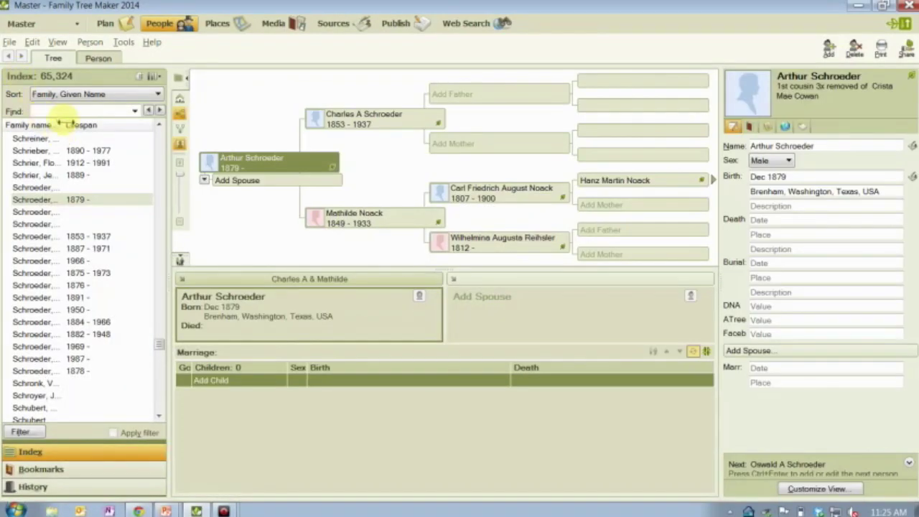
{"action": "left_click_drag", "start_coordinate": [64, 126], "coordinate": [104, 134]}
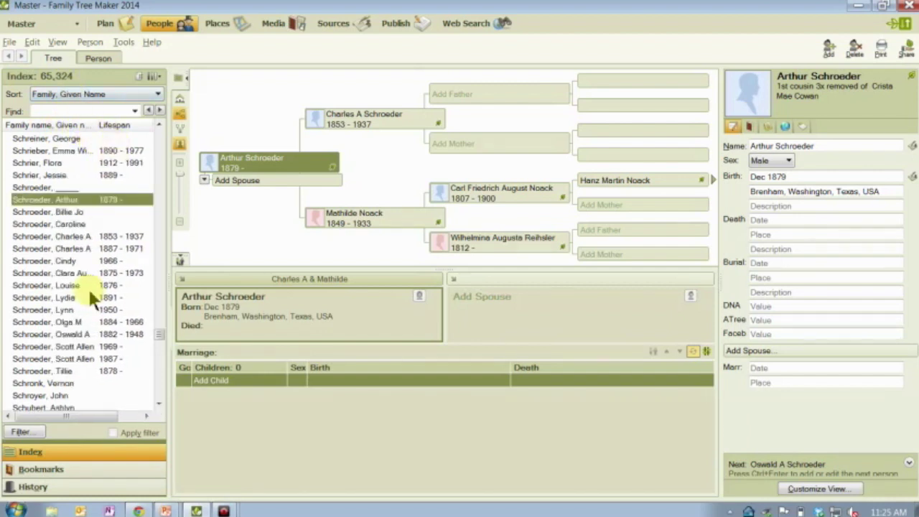
Build a Filter In criterion: All facts, DNA Connection, Is not blank.
{"action": "left_click", "coordinate": [21, 432]}
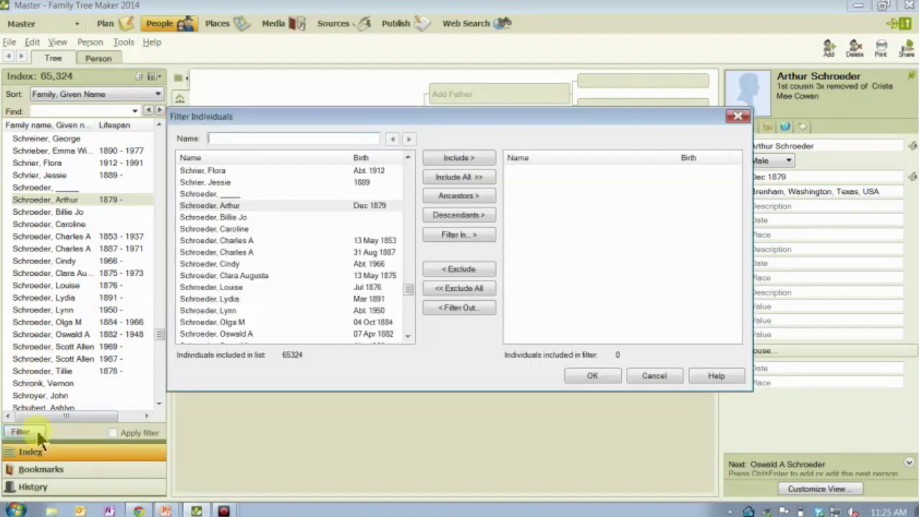
{"action": "left_click", "coordinate": [455, 230]}
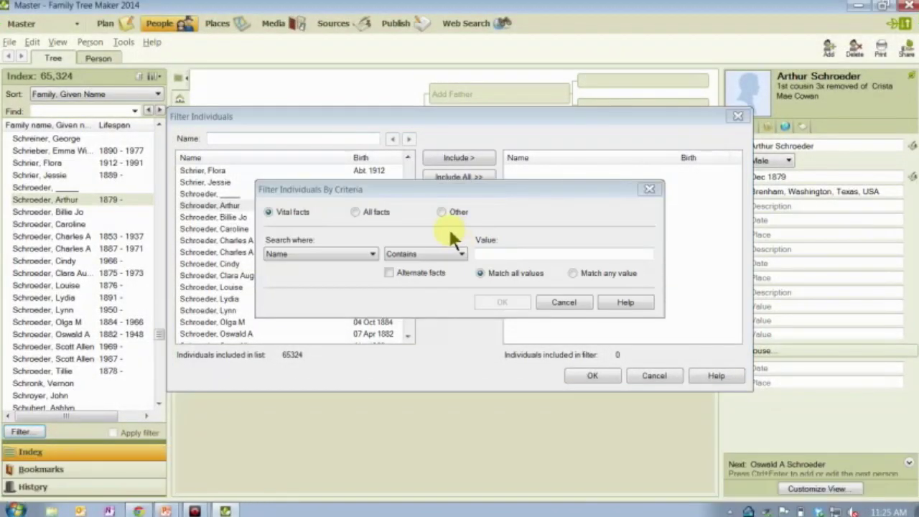
{"action": "left_click", "coordinate": [351, 207]}
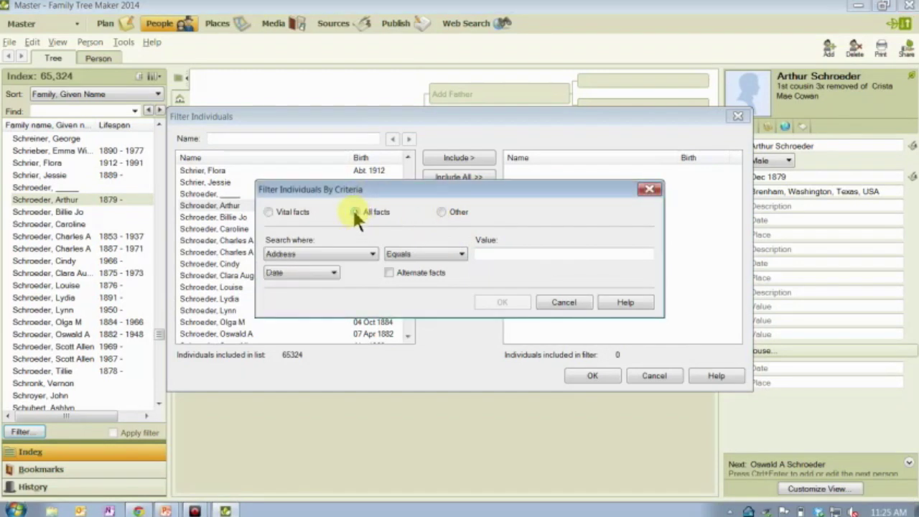
{"action": "left_click", "coordinate": [357, 250]}
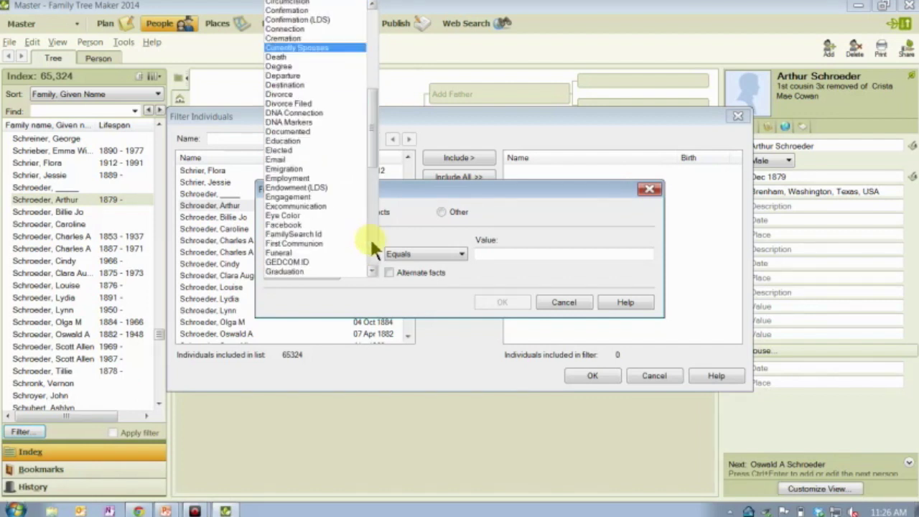
{"action": "scroll", "coordinate": [371, 243], "scroll_direction": "down", "scroll_amount": 1}
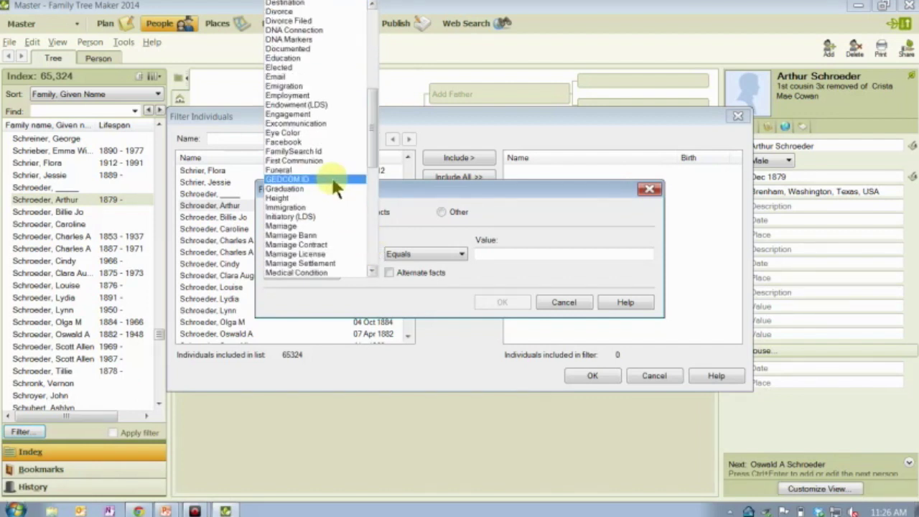
{"action": "left_click", "coordinate": [294, 31]}
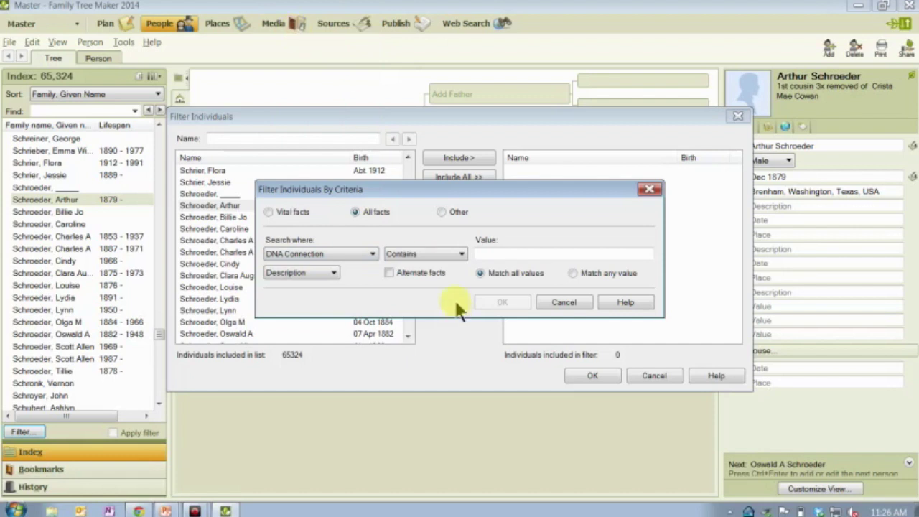
{"action": "left_click", "coordinate": [534, 252]}
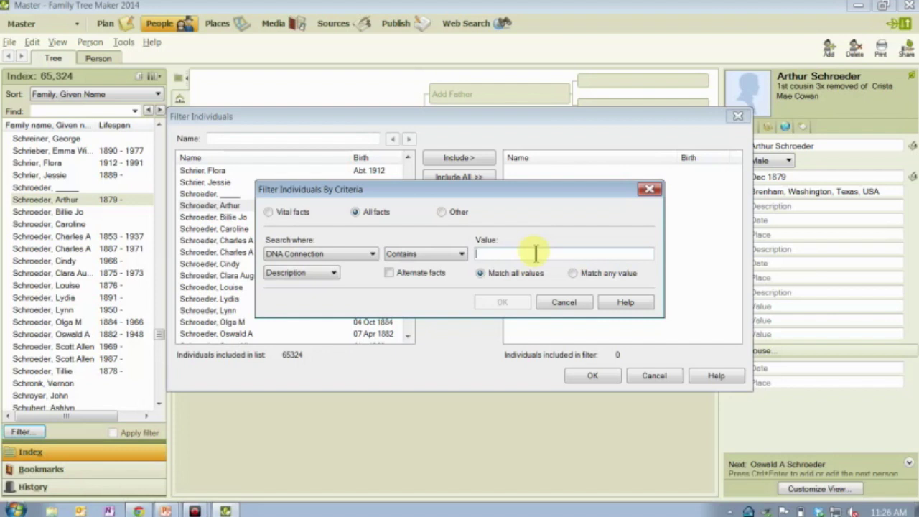
{"action": "left_click", "coordinate": [457, 253]}
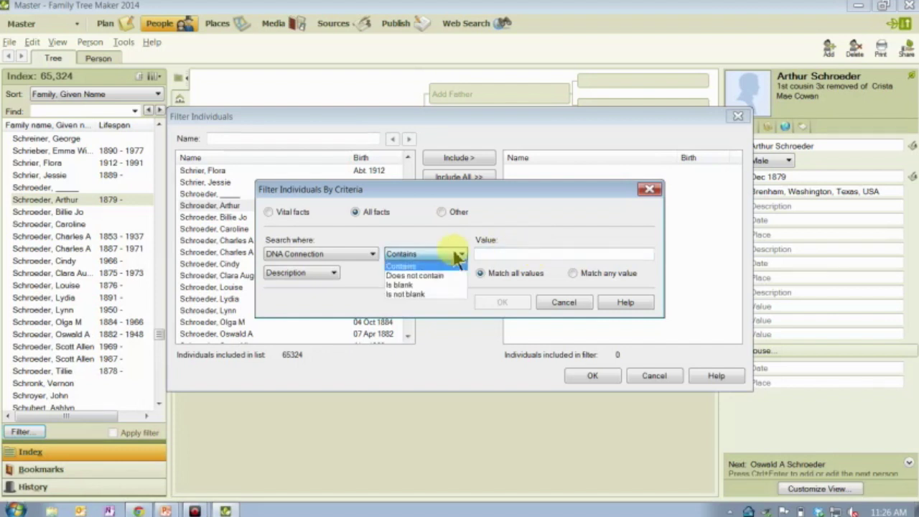
{"action": "left_click", "coordinate": [420, 293]}
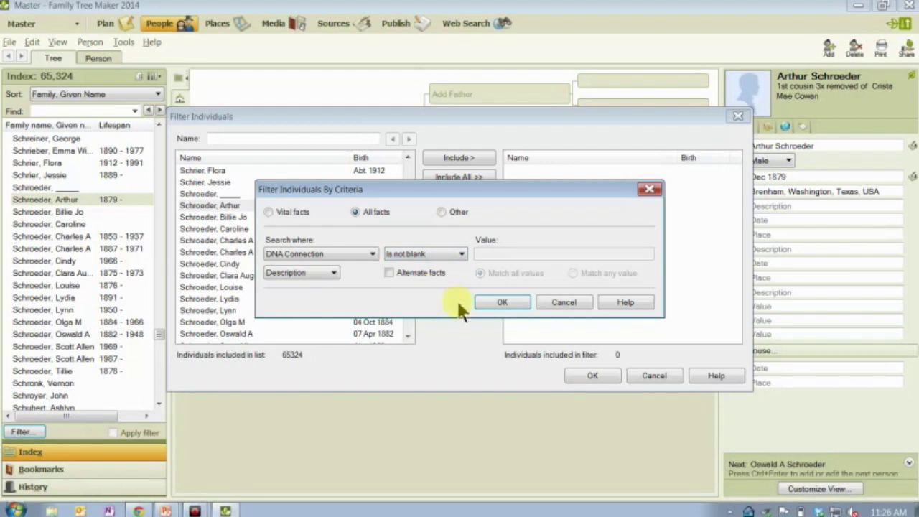
Confirm both filter dialogs, narrowing the Index to 1,173 people with DNA Connection.
{"action": "left_click", "coordinate": [501, 302]}
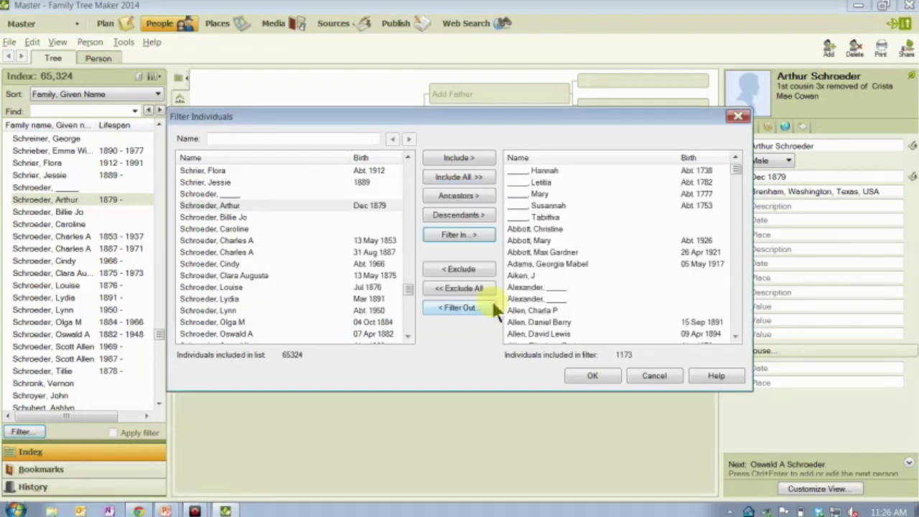
{"action": "left_click", "coordinate": [587, 375]}
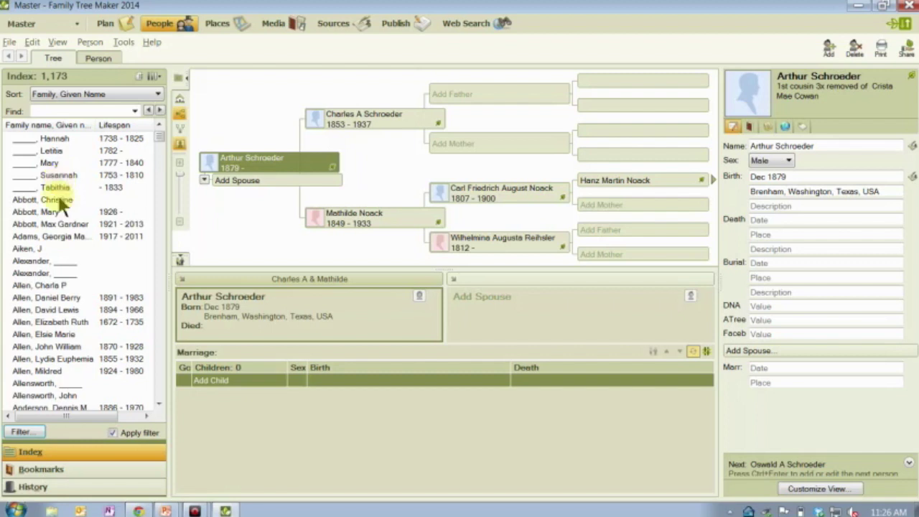
{"action": "left_click", "coordinate": [58, 299]}
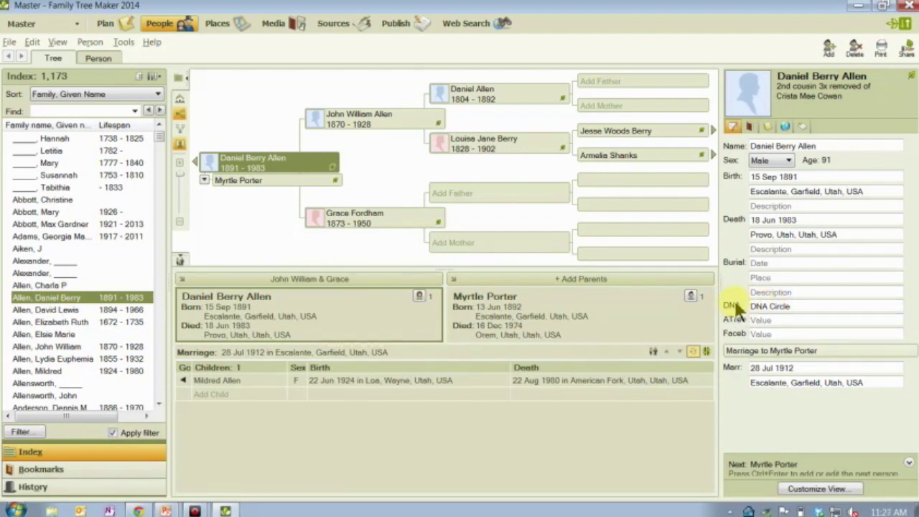
{"action": "left_click", "coordinate": [804, 307]}
{"action": "left_click", "coordinate": [804, 307]}
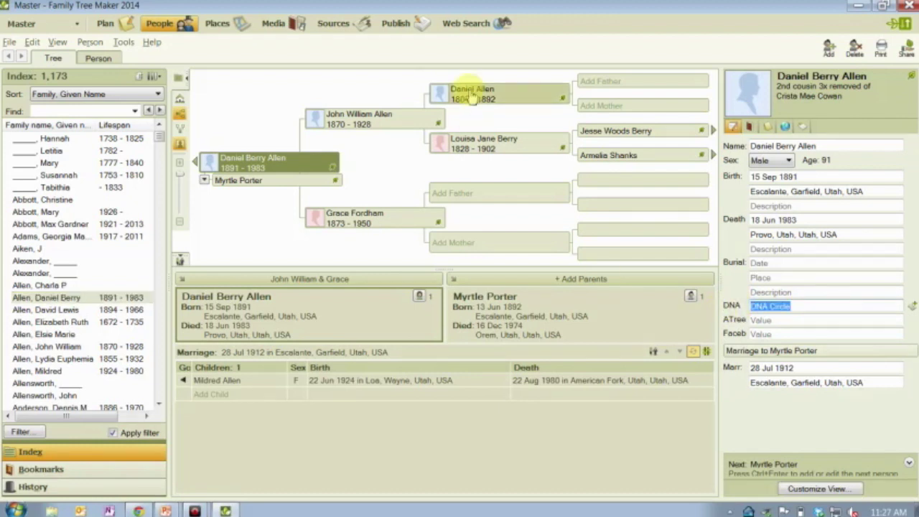
{"action": "left_click", "coordinate": [349, 126]}
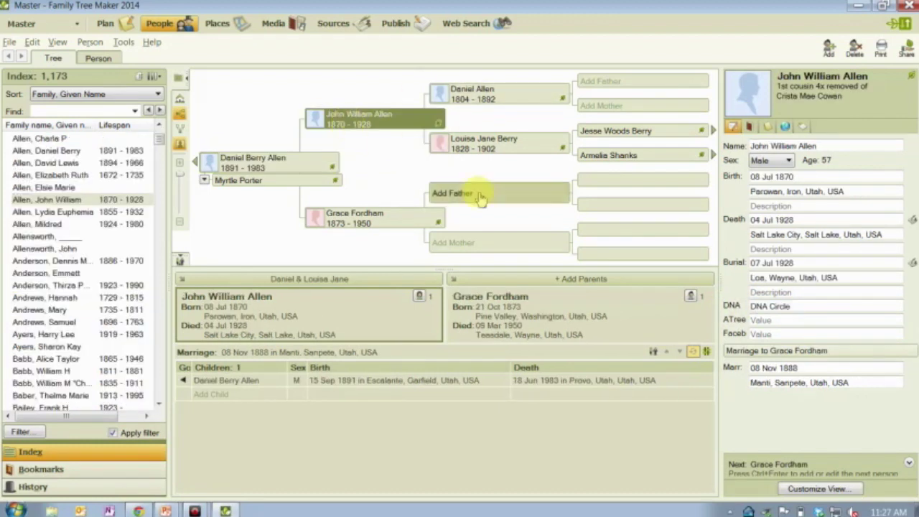
{"action": "left_click", "coordinate": [481, 155]}
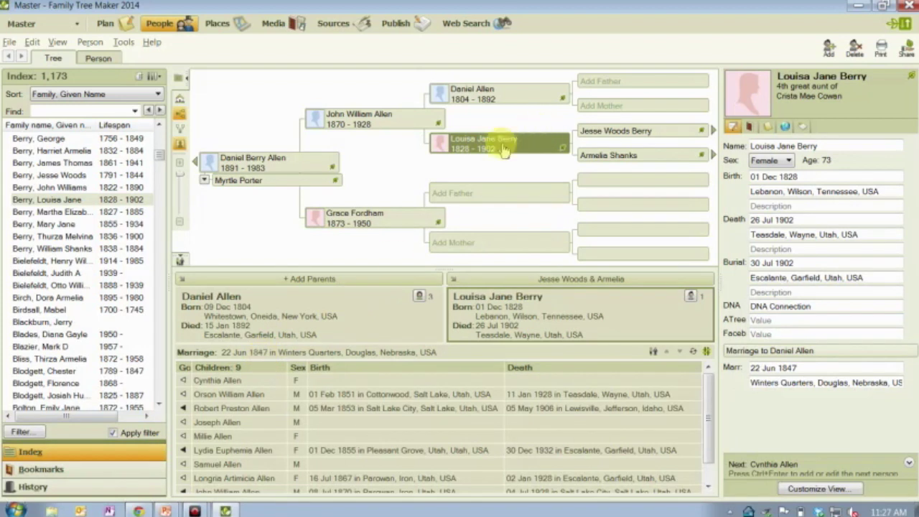
{"action": "left_click", "coordinate": [626, 132]}
{"action": "left_click", "coordinate": [523, 139]}
{"action": "left_click", "coordinate": [230, 381]}
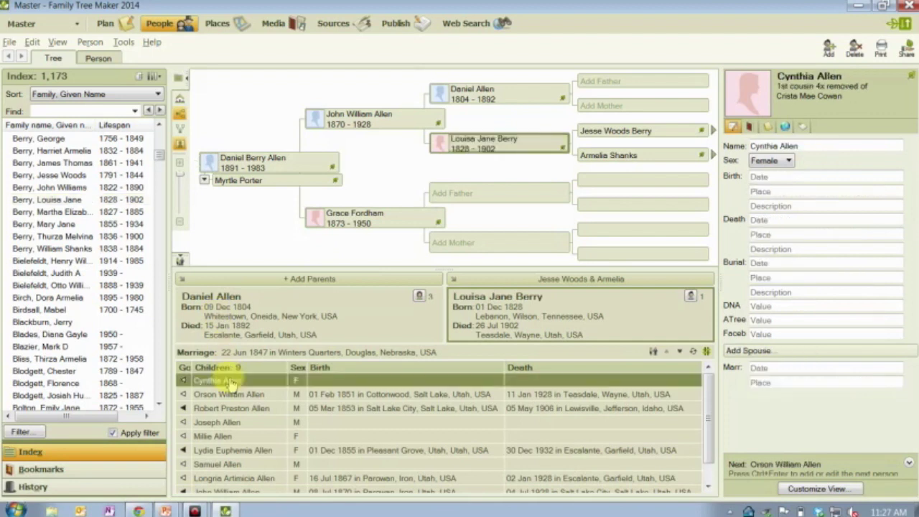
{"action": "key", "text": "Down"}
{"action": "key", "text": "Down"}
{"action": "key", "text": "Down"}
{"action": "key", "text": "Down"}
{"action": "key", "text": "Down"}
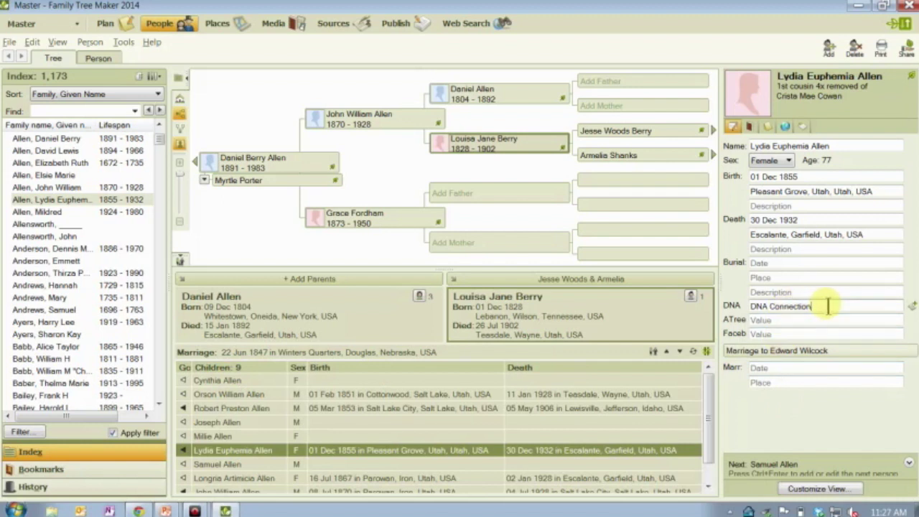
{"action": "scroll", "coordinate": [707, 413], "scroll_direction": "down", "scroll_amount": 1}
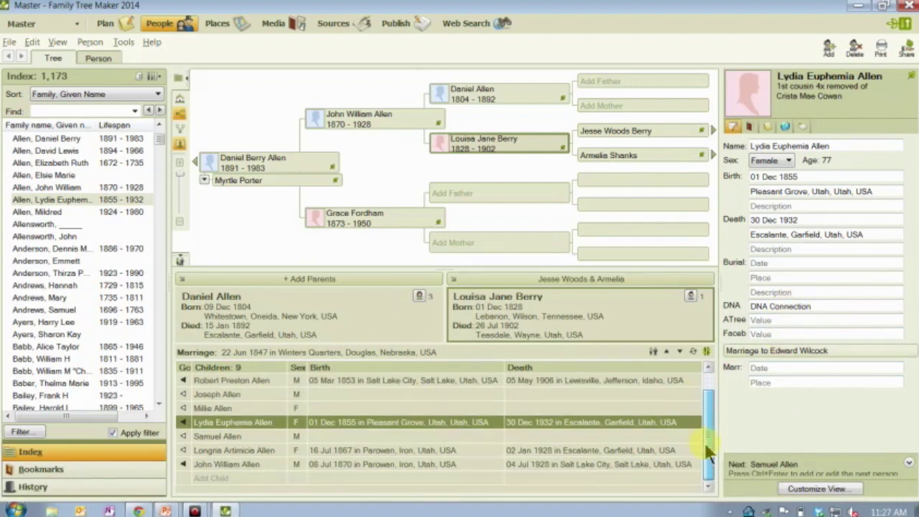
{"action": "left_click", "coordinate": [234, 436]}
{"action": "key", "text": "Down"}
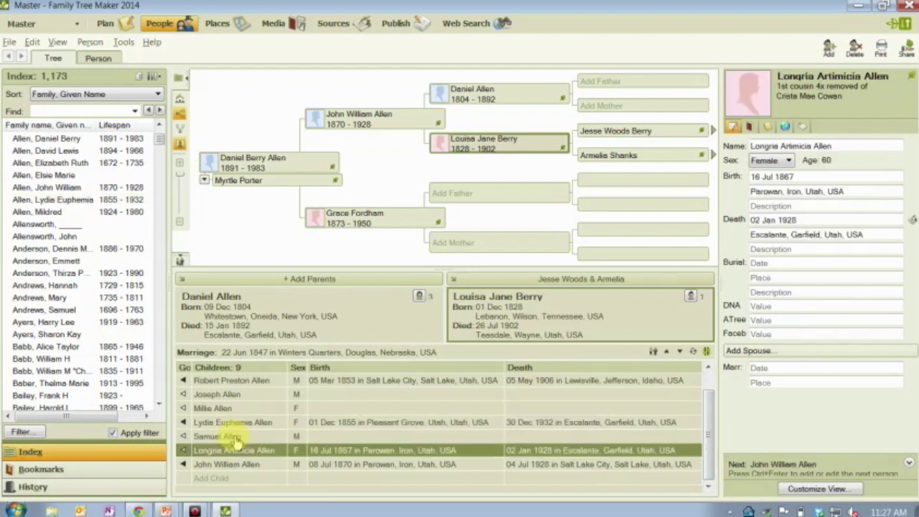
{"action": "key", "text": "Down"}
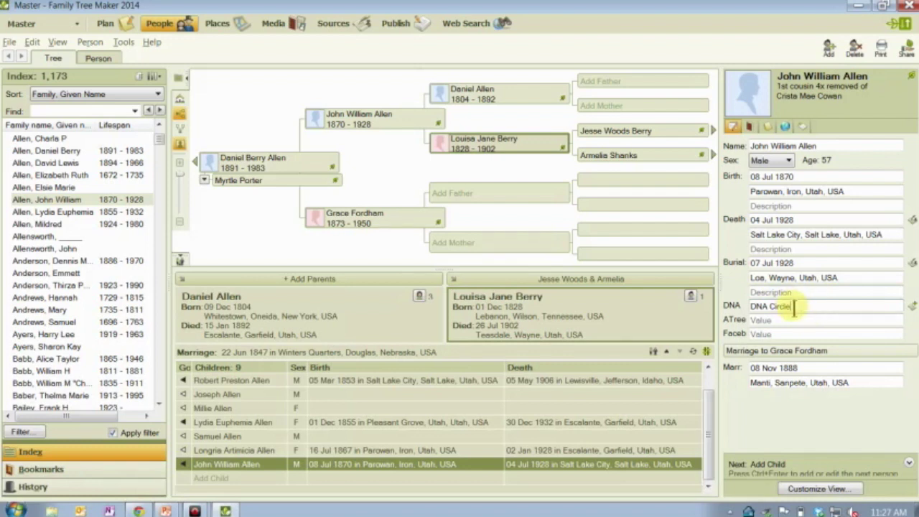
{"action": "left_click_drag", "start_coordinate": [789, 306], "coordinate": [733, 326]}
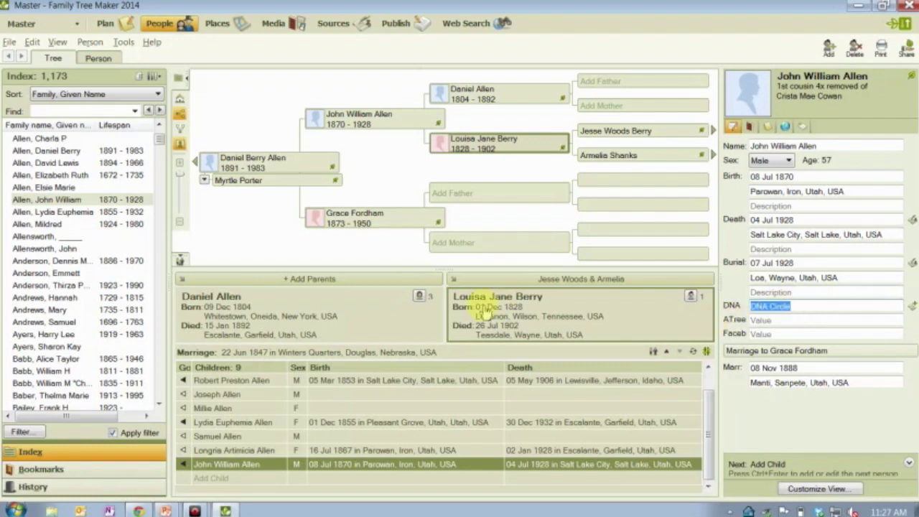
{"action": "left_click", "coordinate": [486, 313]}
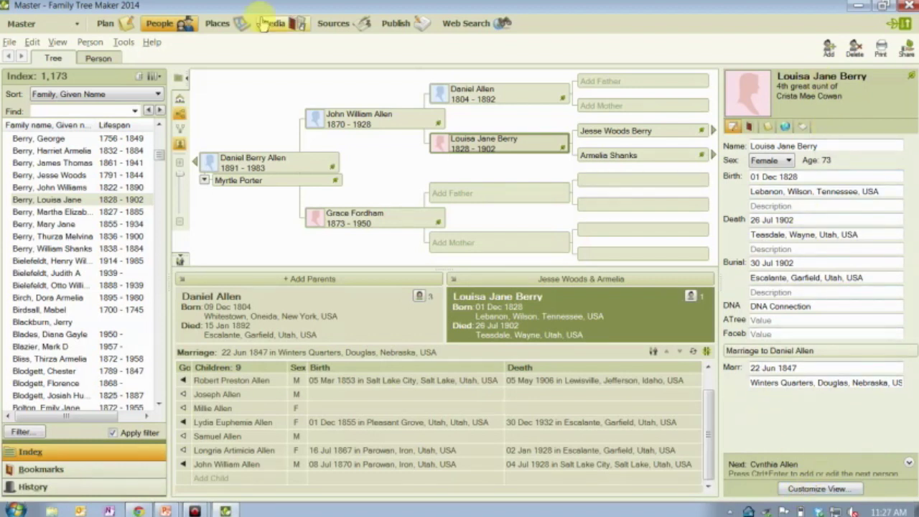
{"action": "left_click", "coordinate": [182, 79]}
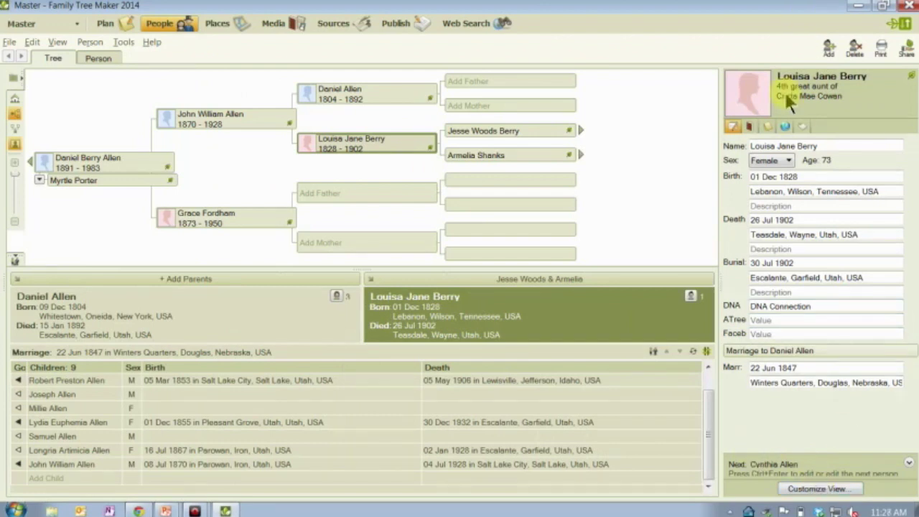
In Customize View, remove DNA Connection and re-add it just after Burial in the displayed facts.
{"action": "left_click", "coordinate": [813, 491]}
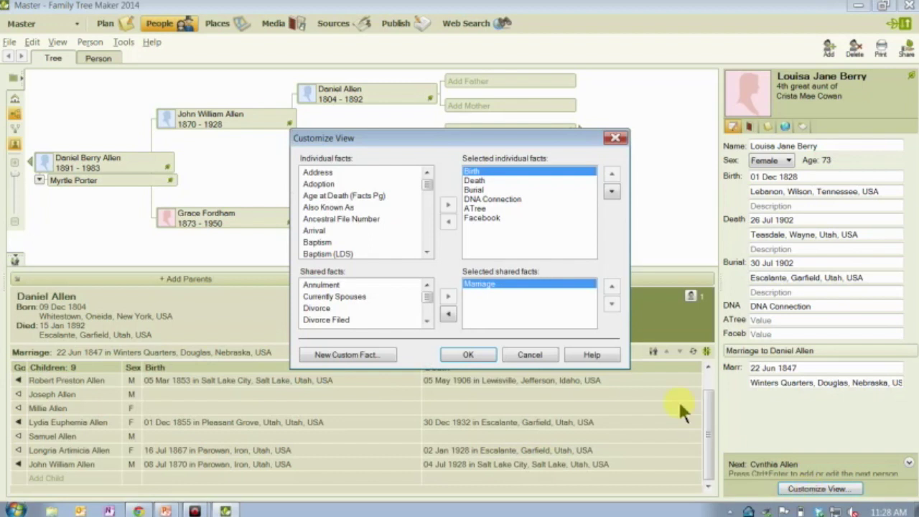
{"action": "left_click", "coordinate": [500, 199]}
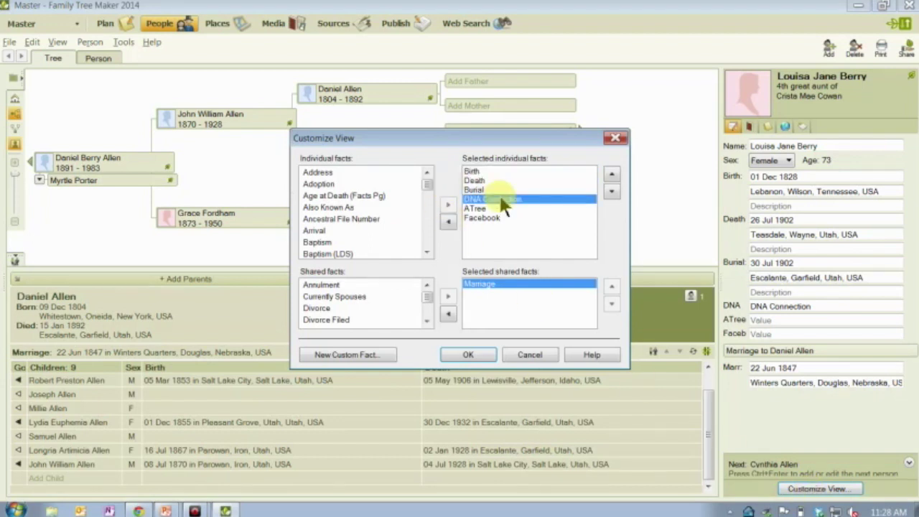
{"action": "left_click", "coordinate": [447, 223]}
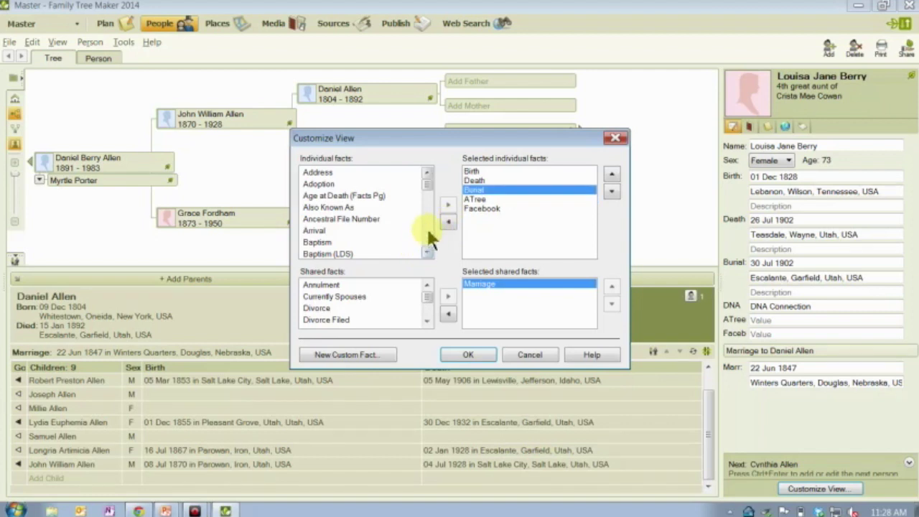
{"action": "left_click", "coordinate": [426, 223]}
{"action": "left_click", "coordinate": [427, 222]}
{"action": "left_click", "coordinate": [427, 223]}
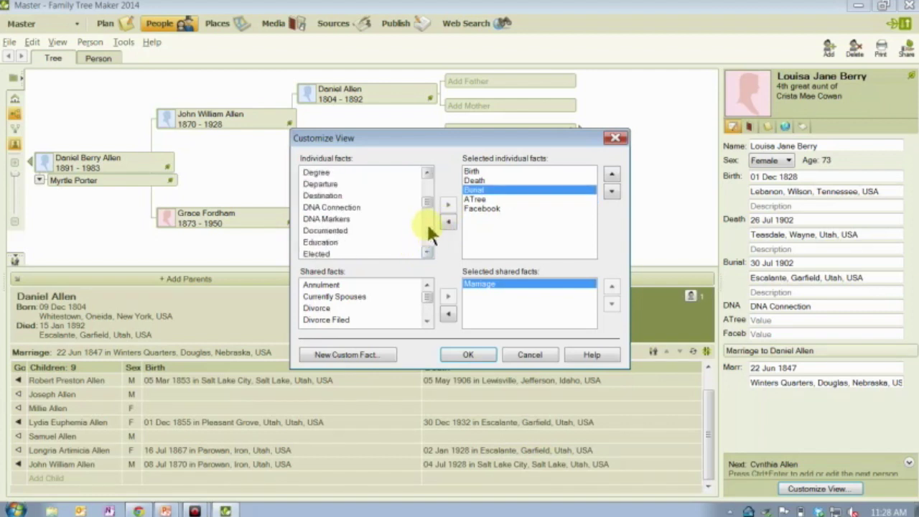
{"action": "left_click", "coordinate": [345, 207]}
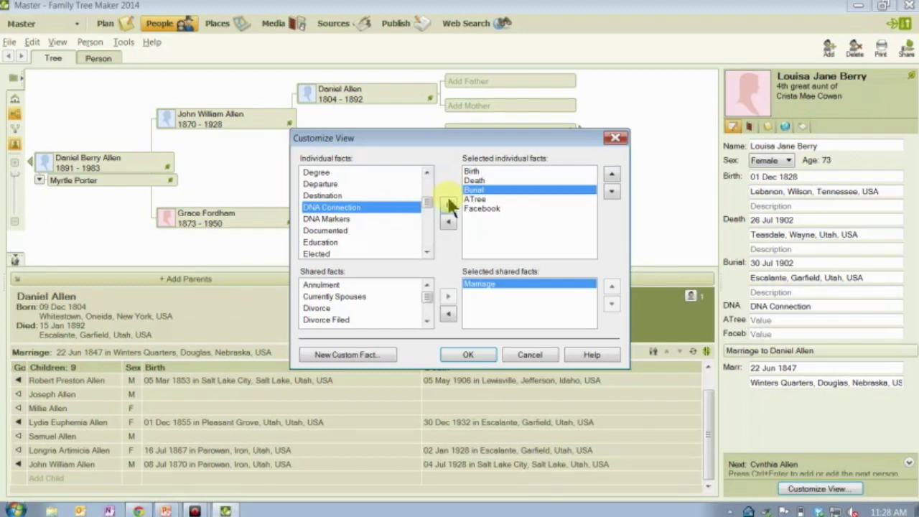
{"action": "left_click", "coordinate": [448, 204]}
{"action": "left_click", "coordinate": [612, 174]}
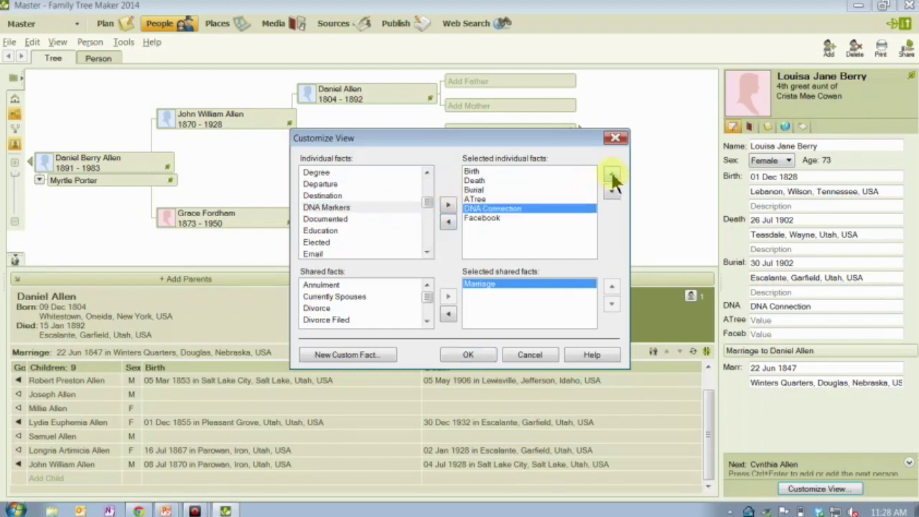
{"action": "left_click", "coordinate": [612, 175]}
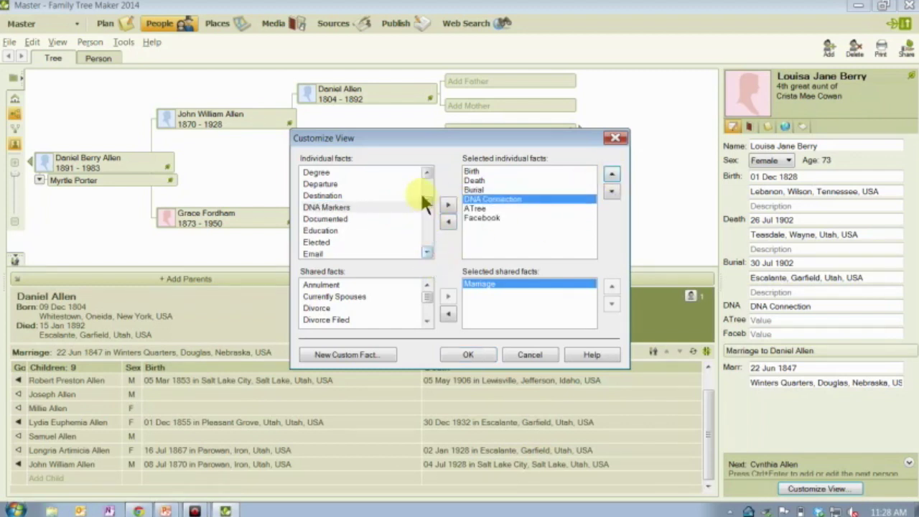
Add Also Known As to the selected individual facts, move it to the top, and apply.
{"action": "scroll", "coordinate": [425, 195], "scroll_direction": "up", "scroll_amount": 3}
{"action": "left_click_drag", "start_coordinate": [427, 193], "coordinate": [428, 181]}
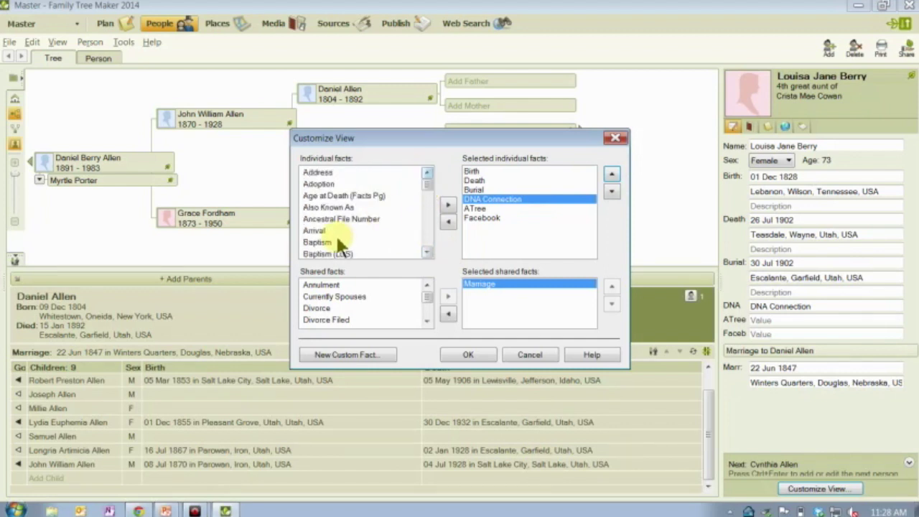
{"action": "left_click", "coordinate": [328, 207]}
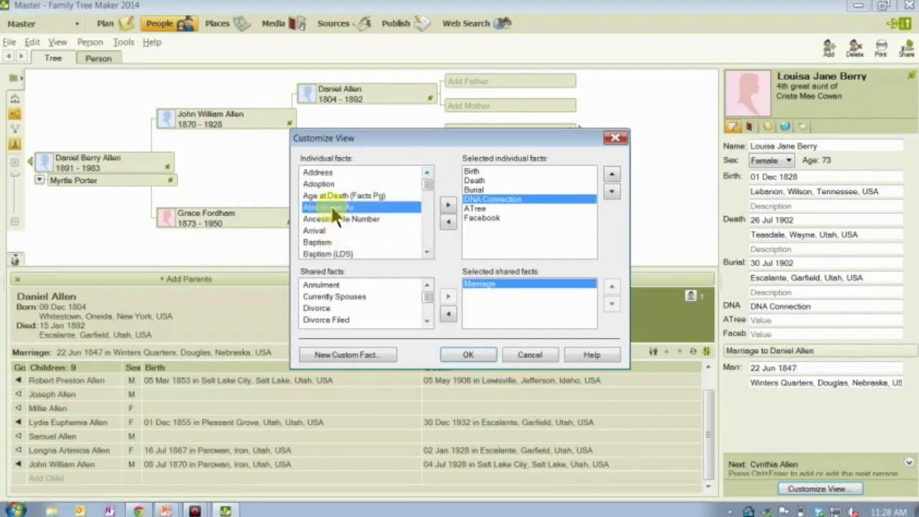
{"action": "left_click", "coordinate": [447, 205]}
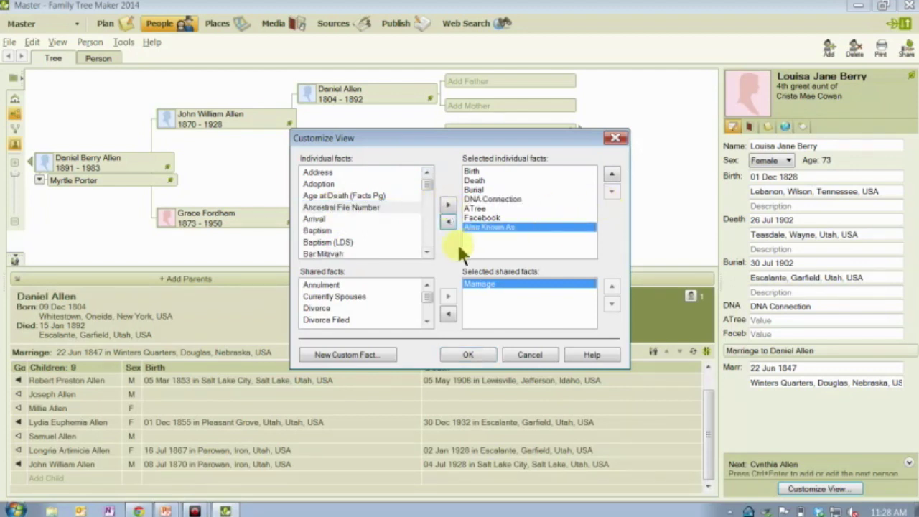
{"action": "left_click", "coordinate": [611, 175]}
{"action": "left_click", "coordinate": [610, 175]}
{"action": "left_click", "coordinate": [611, 174]}
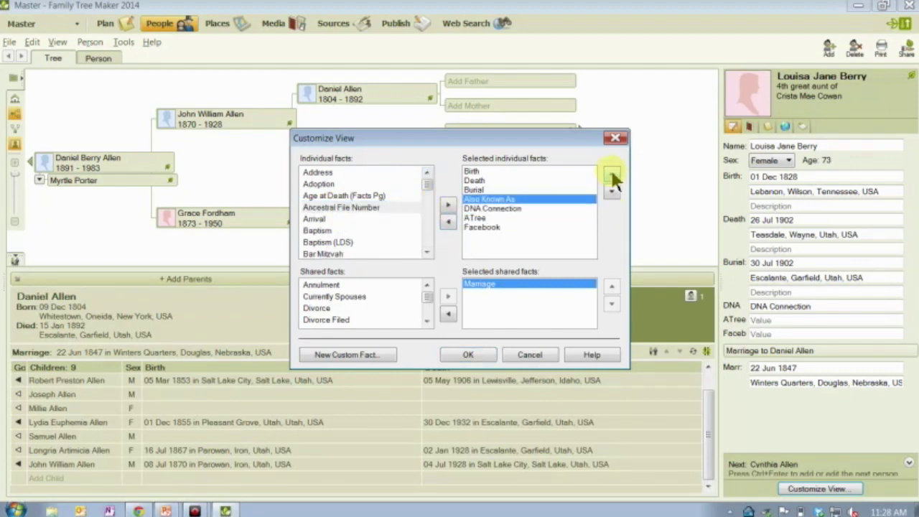
{"action": "left_click", "coordinate": [611, 174]}
{"action": "left_click", "coordinate": [611, 175]}
{"action": "left_click", "coordinate": [610, 175]}
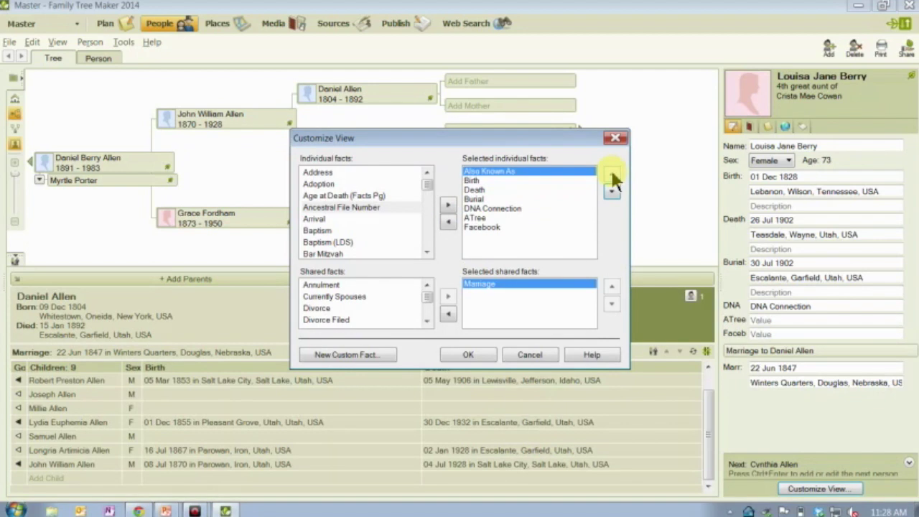
{"action": "left_click", "coordinate": [469, 351]}
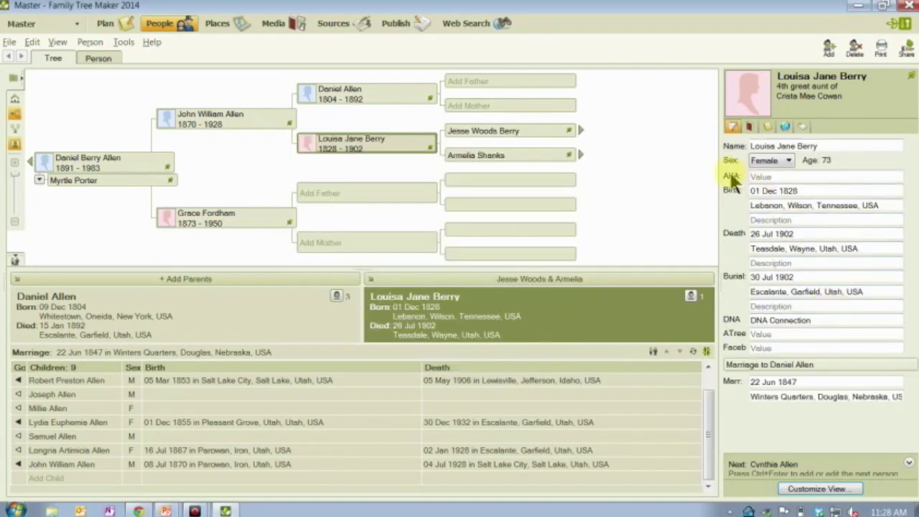
{"action": "left_click", "coordinate": [763, 179]}
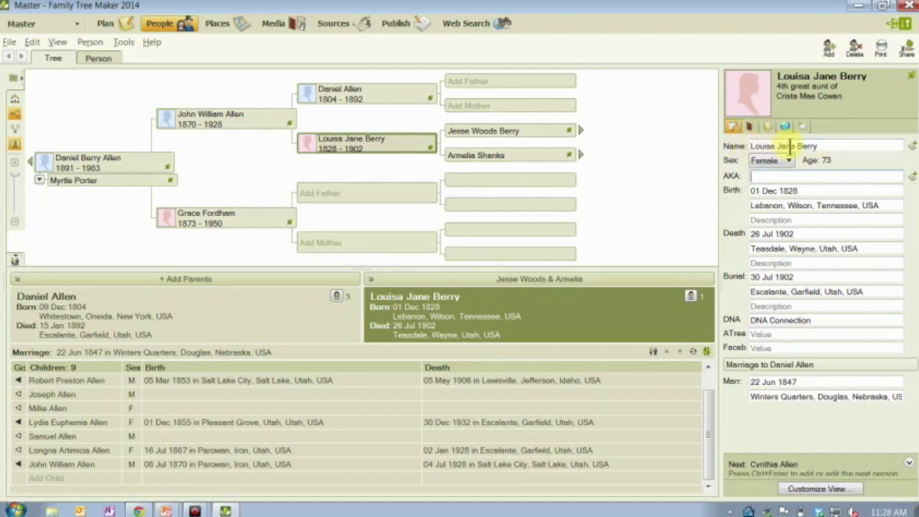
{"action": "left_click", "coordinate": [815, 178]}
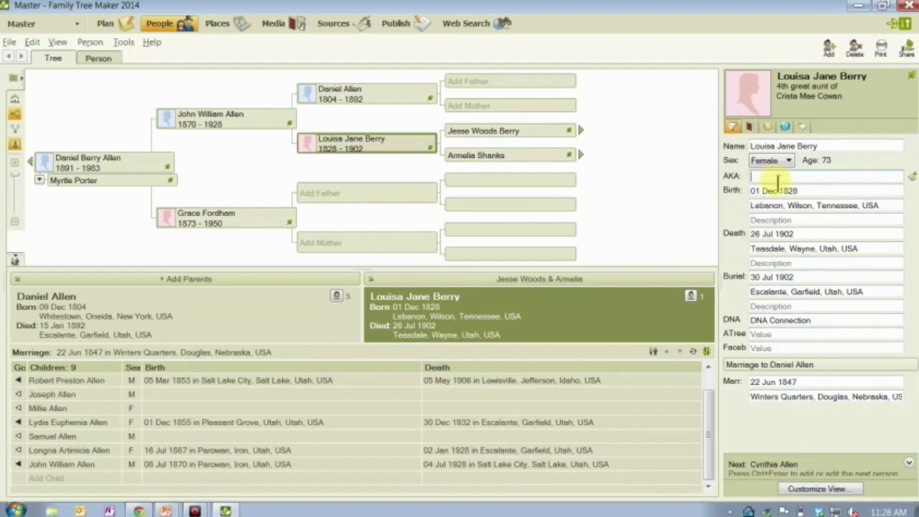
Add Divorce and Separation to the selected shared facts in Customize View and apply.
{"action": "left_click", "coordinate": [812, 488]}
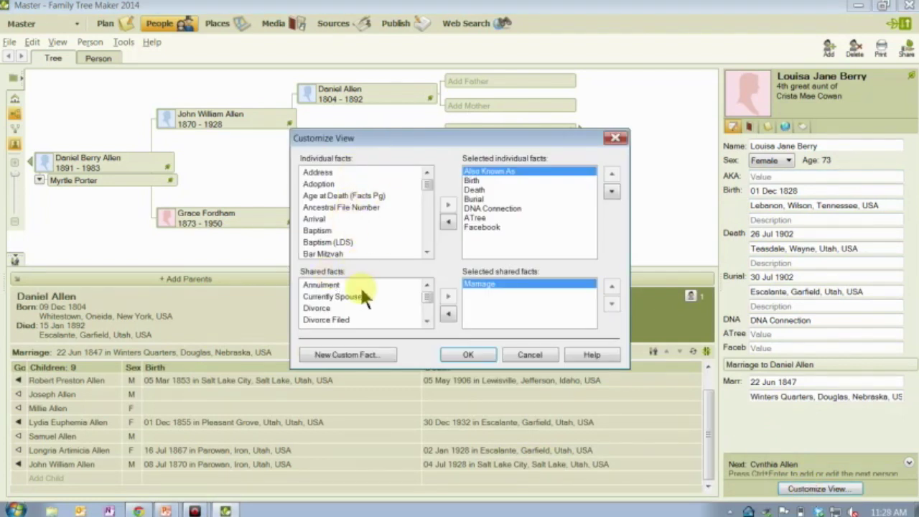
{"action": "left_click", "coordinate": [321, 308]}
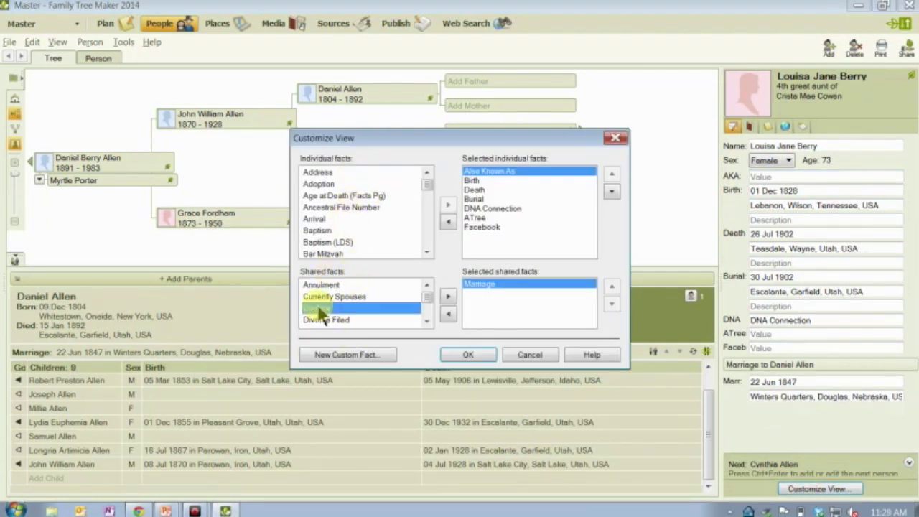
{"action": "left_click", "coordinate": [444, 298]}
{"action": "left_click", "coordinate": [426, 322]}
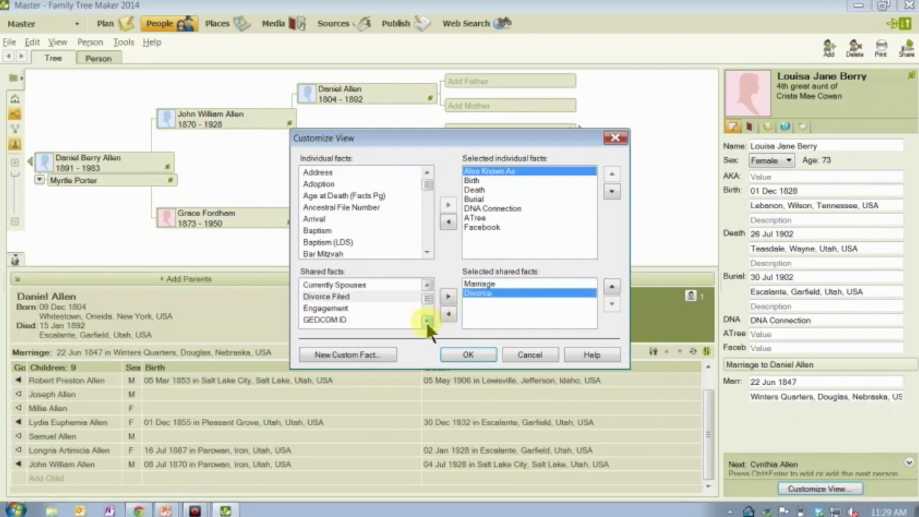
{"action": "left_click", "coordinate": [426, 321]}
{"action": "left_click", "coordinate": [426, 321]}
{"action": "left_click", "coordinate": [426, 321]}
{"action": "left_click", "coordinate": [426, 321]}
{"action": "left_click", "coordinate": [426, 322]}
{"action": "left_click", "coordinate": [426, 321]}
{"action": "left_click", "coordinate": [426, 321]}
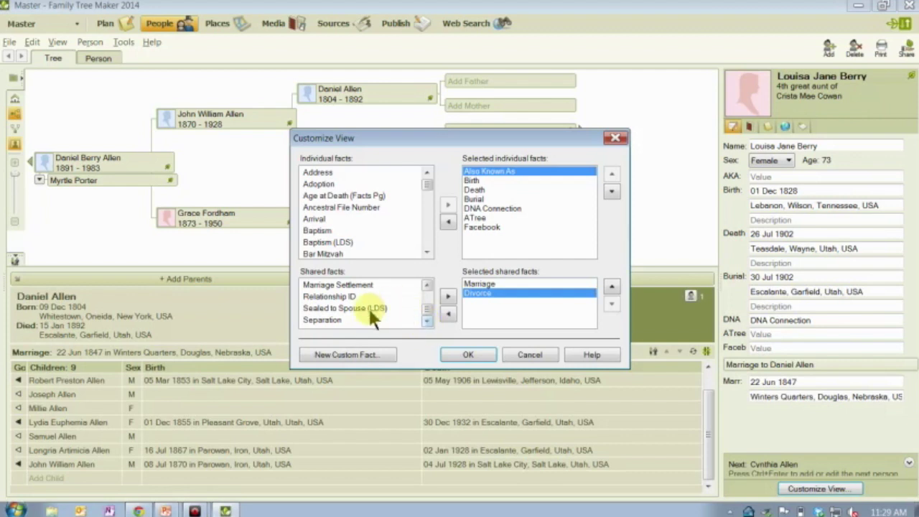
{"action": "left_click", "coordinate": [362, 320]}
{"action": "left_click", "coordinate": [446, 300]}
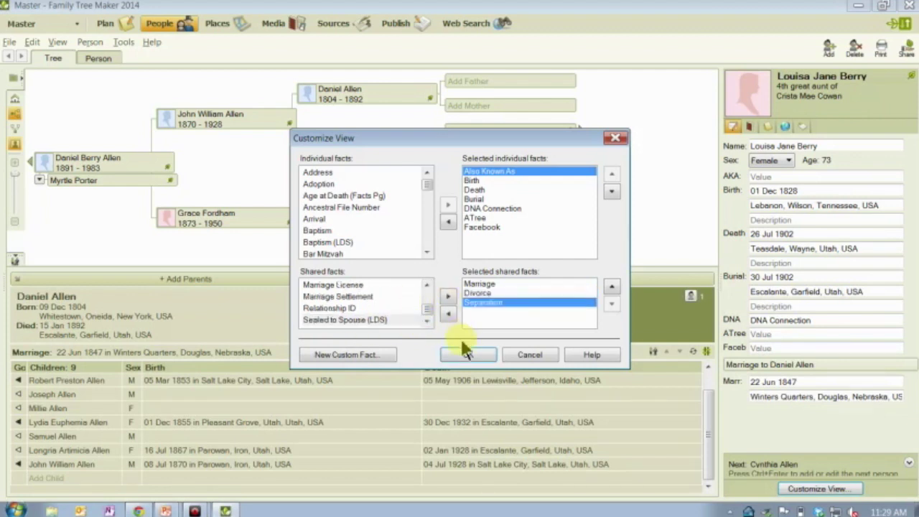
{"action": "left_click", "coordinate": [462, 350]}
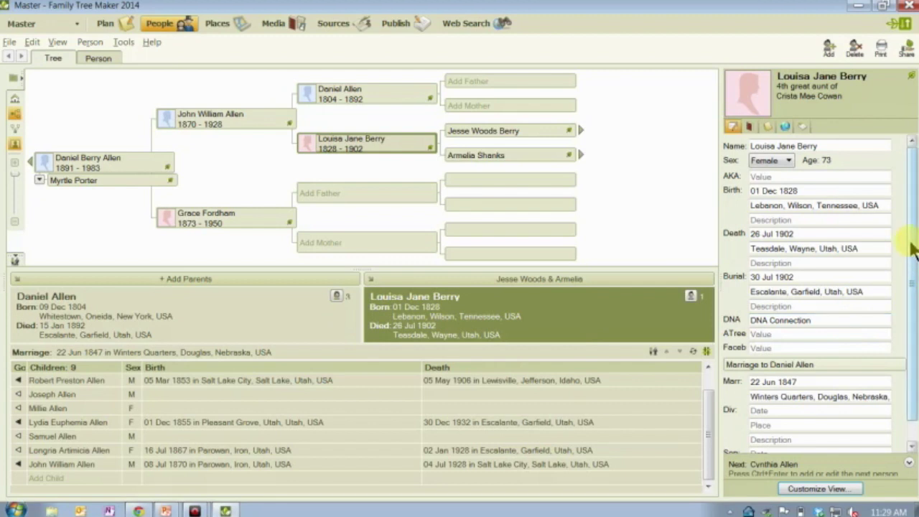
Scroll the edit panel to check the new Divorce fields, then switch to the Ancestry browser.
{"action": "left_click_drag", "start_coordinate": [912, 248], "coordinate": [913, 161]}
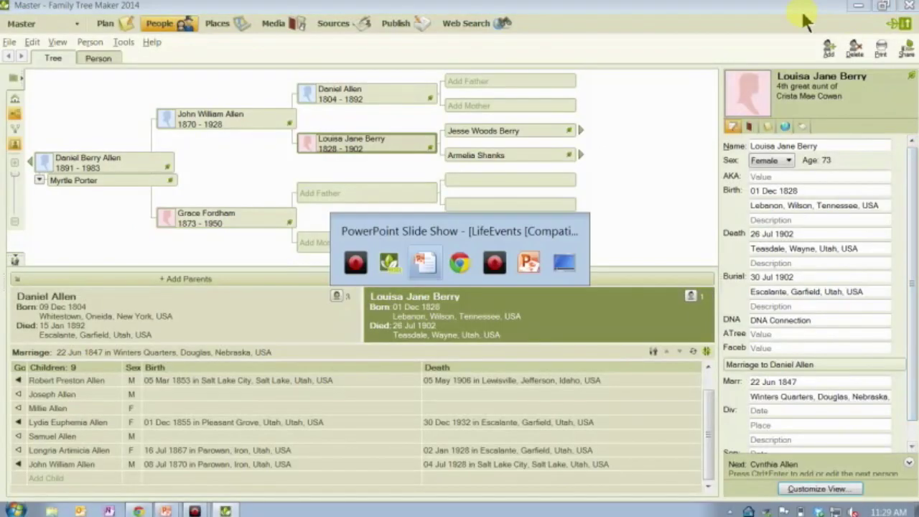
{"action": "key", "text": "alt+Tab"}
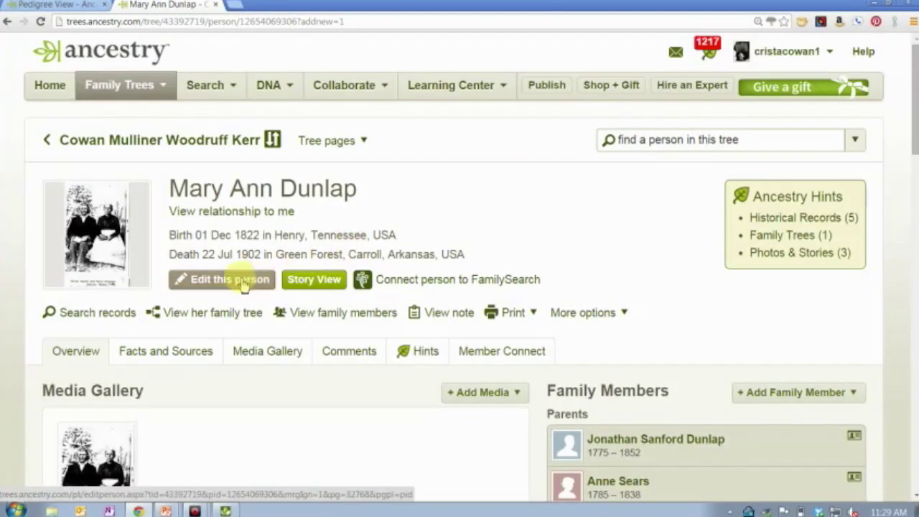
On Ancestry, edit the 1822-born woman and review Facts & Events, Relationship Events and Vital Information.
{"action": "left_click", "coordinate": [242, 283]}
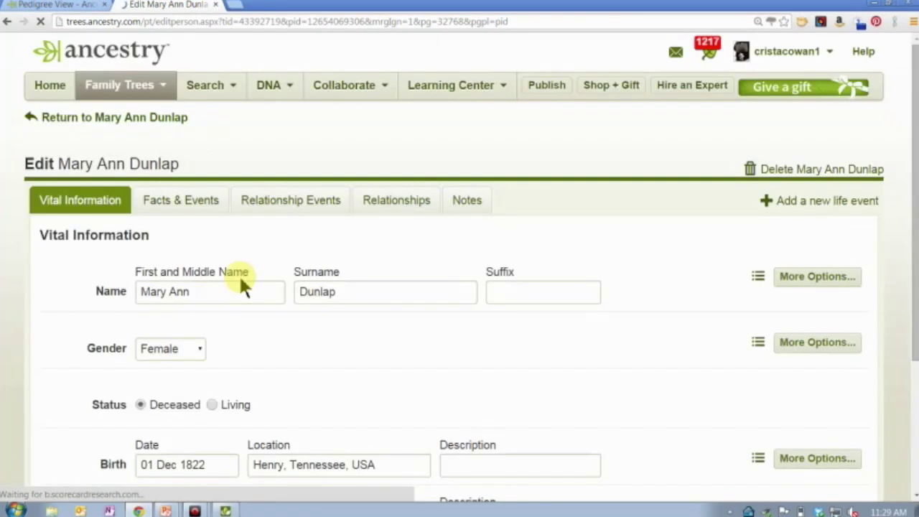
{"action": "left_click", "coordinate": [163, 202]}
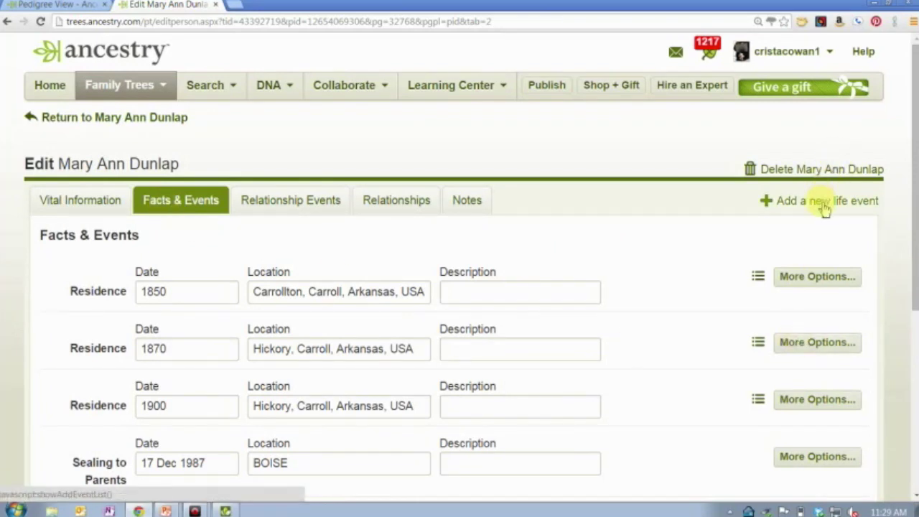
{"action": "left_click", "coordinate": [291, 203]}
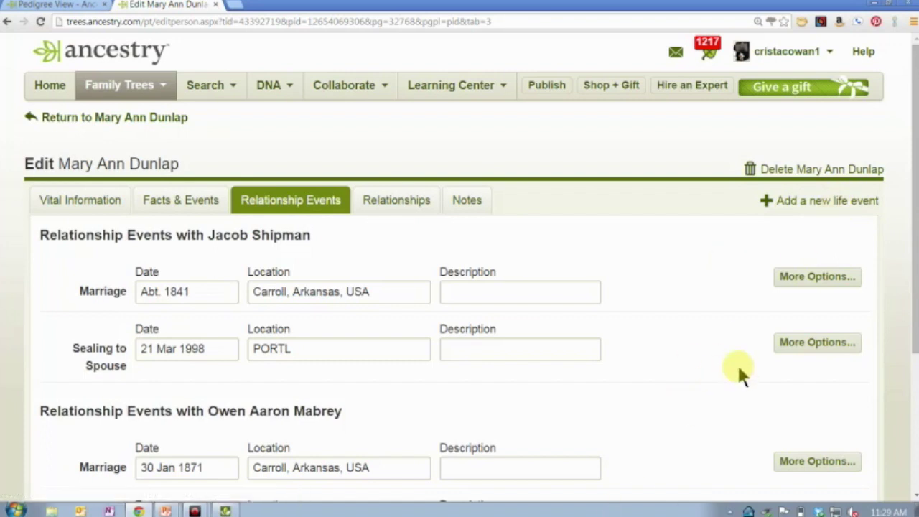
{"action": "left_click", "coordinate": [179, 204]}
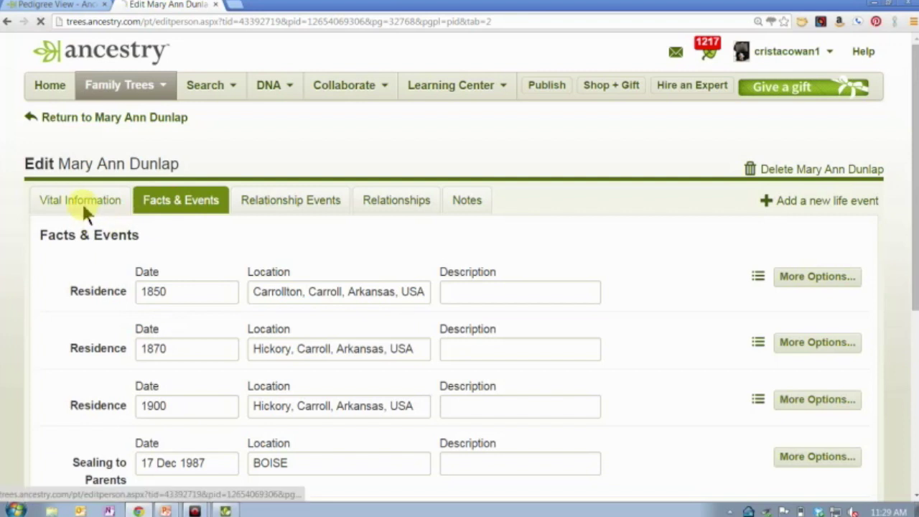
{"action": "left_click", "coordinate": [81, 201]}
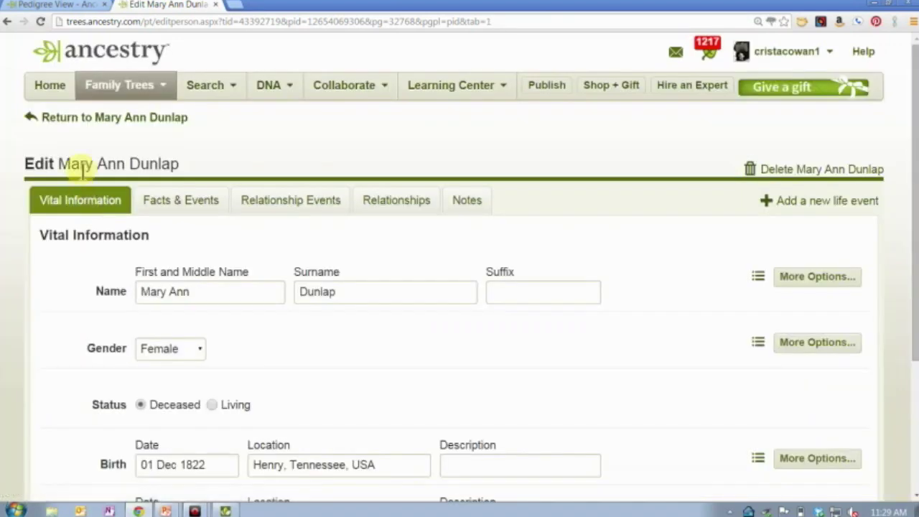
Switch back to Family Tree Maker with Alt+Tab.
{"action": "key", "text": "alt+Tab"}
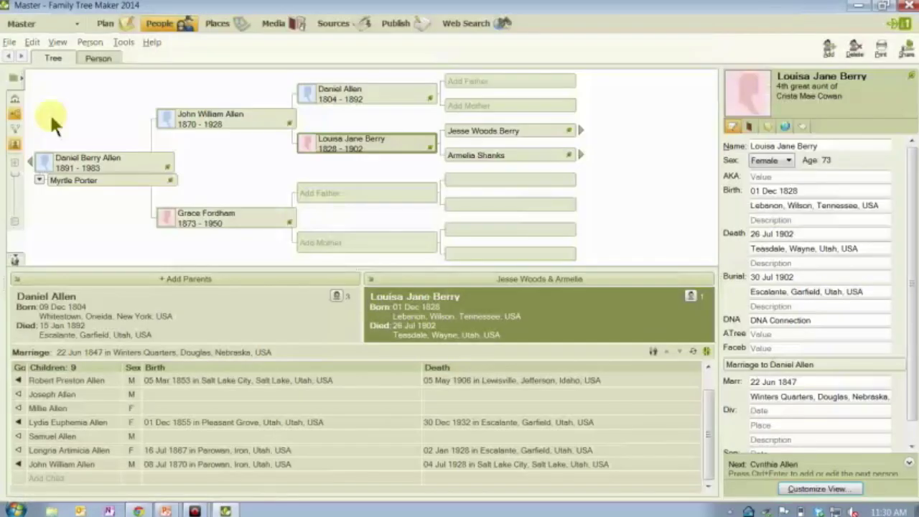